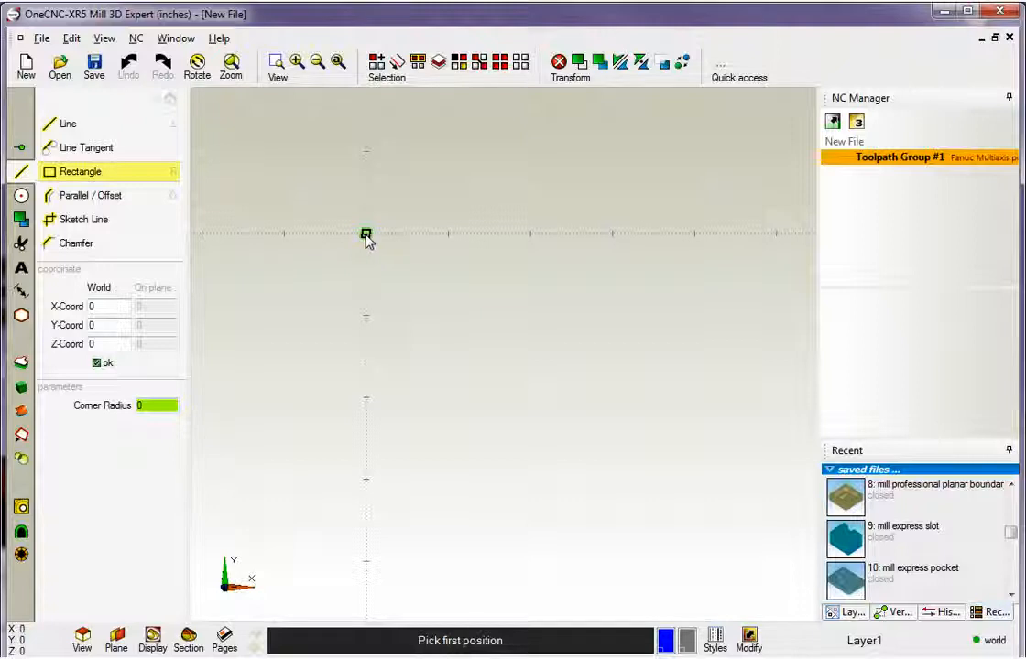
# Draw a rectangle from the origin, about 4.5 inches wide in X and 2.75 inches tall in negative Y.
pyautogui.click(734, 461)
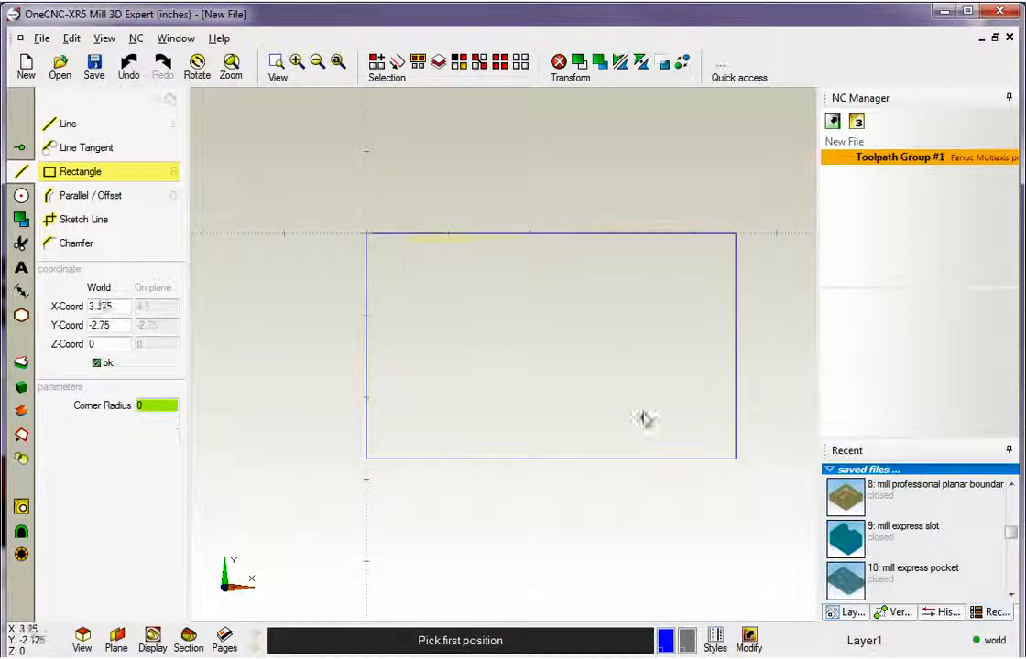
pyautogui.scroll(1, 606, 385)
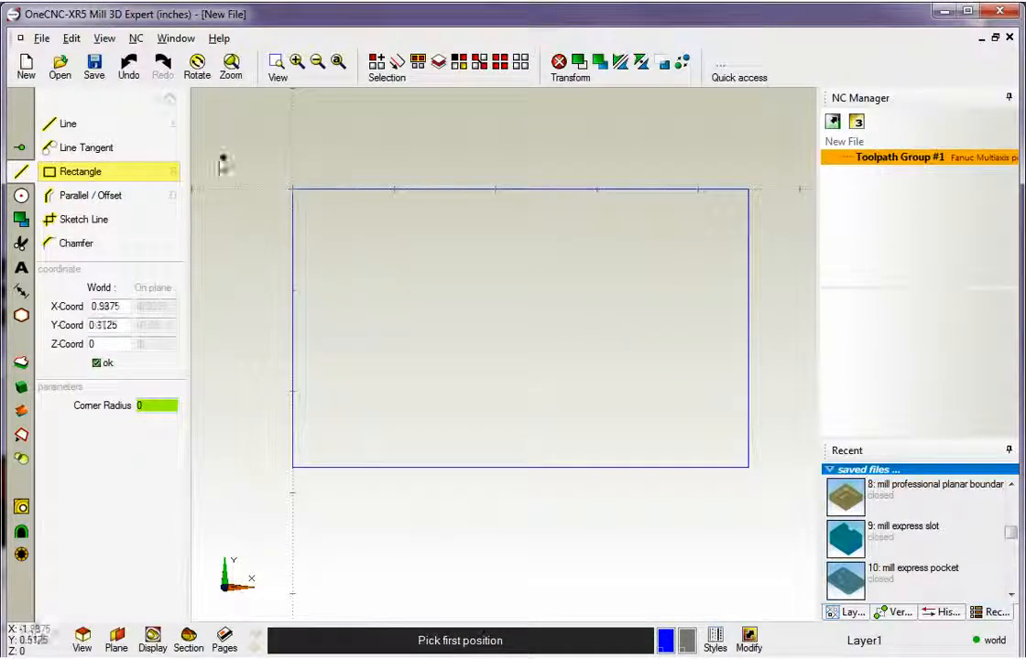
pyautogui.click(165, 100)
pyautogui.scroll(-1, 518, 330)
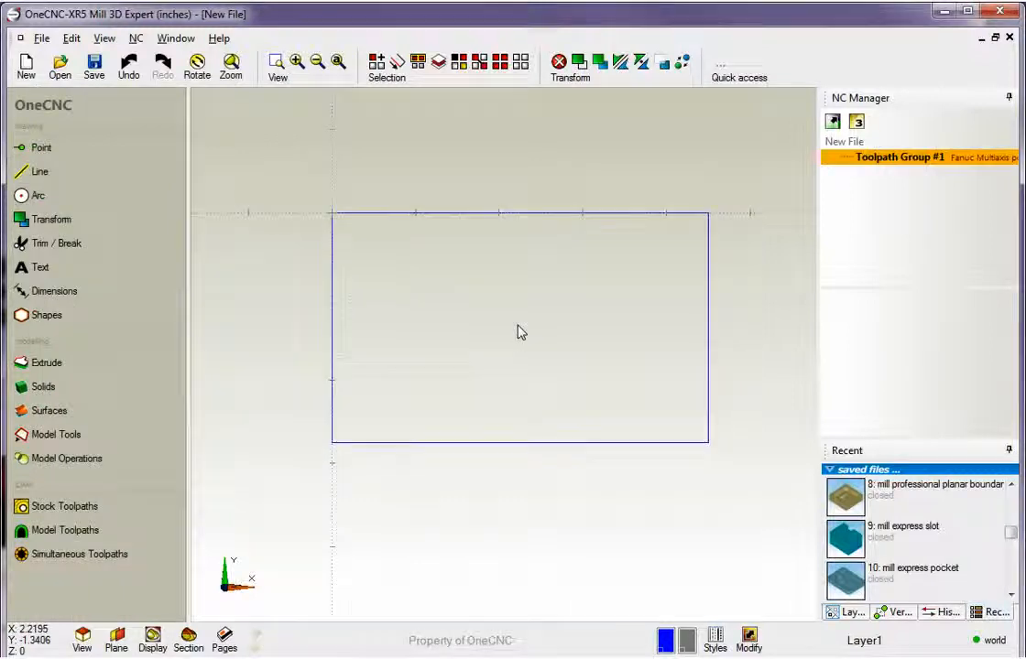
pyautogui.moveTo(519, 323); pyautogui.dragTo(514, 337, button='middle')
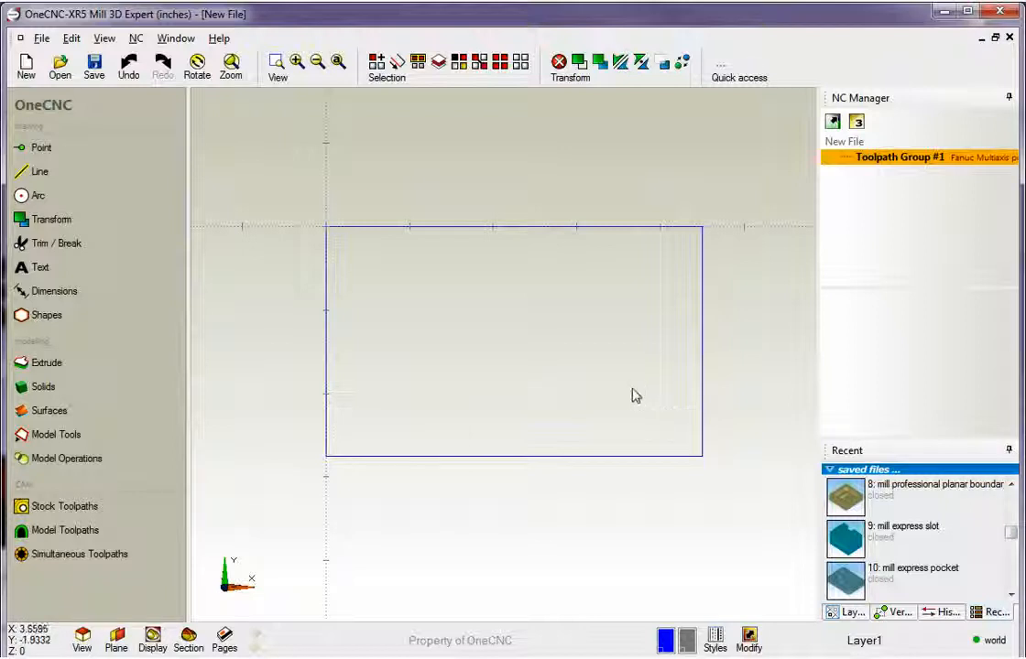
# Fillet the rectangle's upper-left, lower-right and upper-right corners with a 0.75 radius.
pyautogui.click(40, 197)
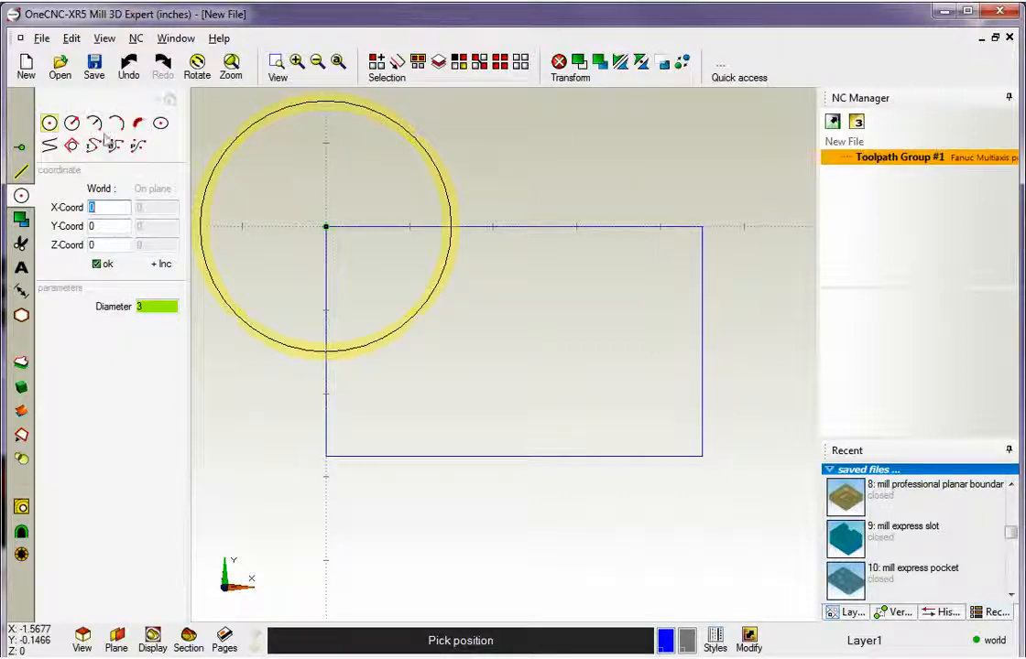
pyautogui.moveTo(257, 657); pyautogui.dragTo(256, 658)
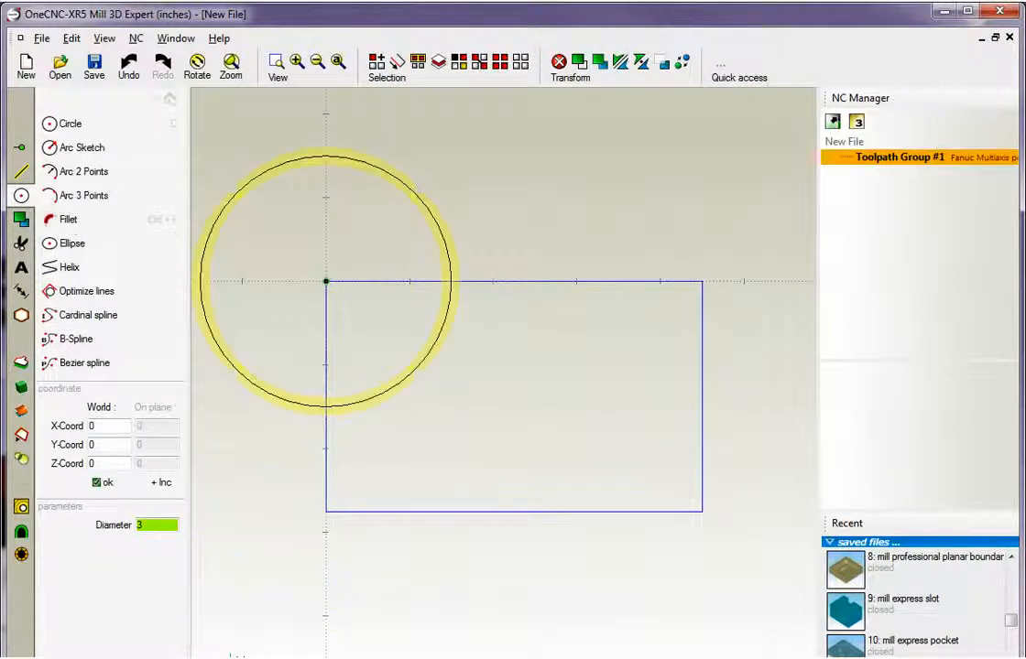
pyautogui.moveTo(256, 658); pyautogui.dragTo(256, 658)
pyautogui.click(138, 124)
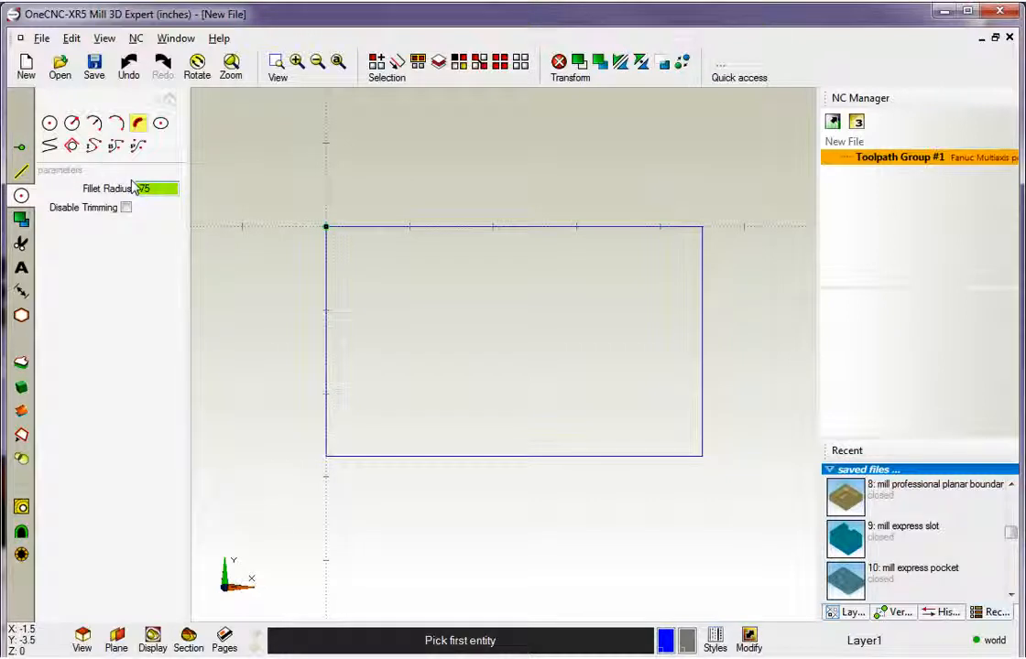
pyautogui.press('Return')
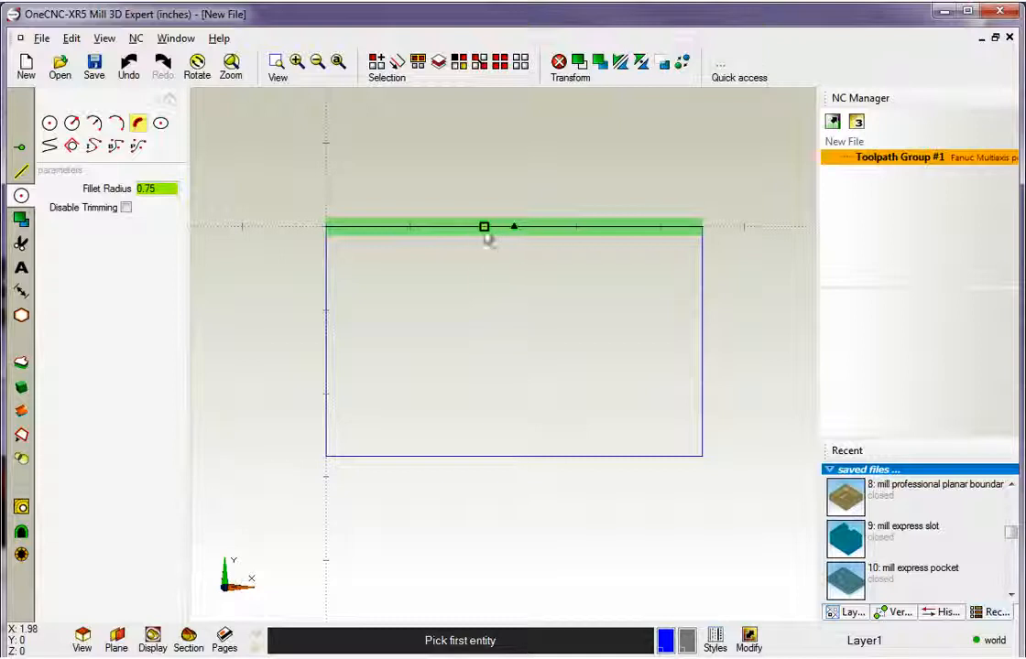
pyautogui.click(476, 230)
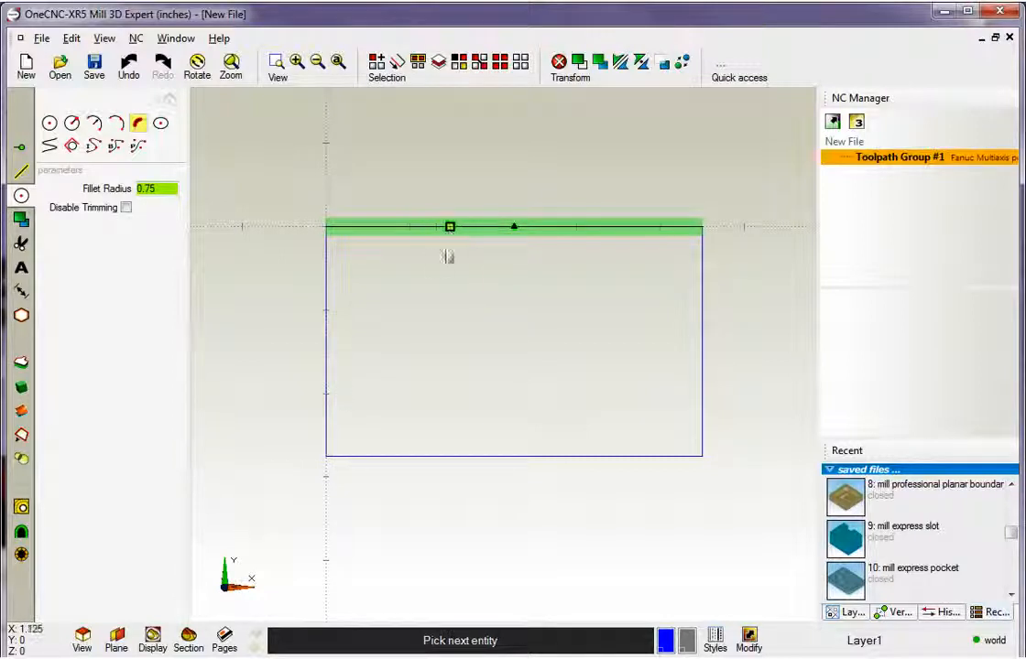
pyautogui.click(339, 357)
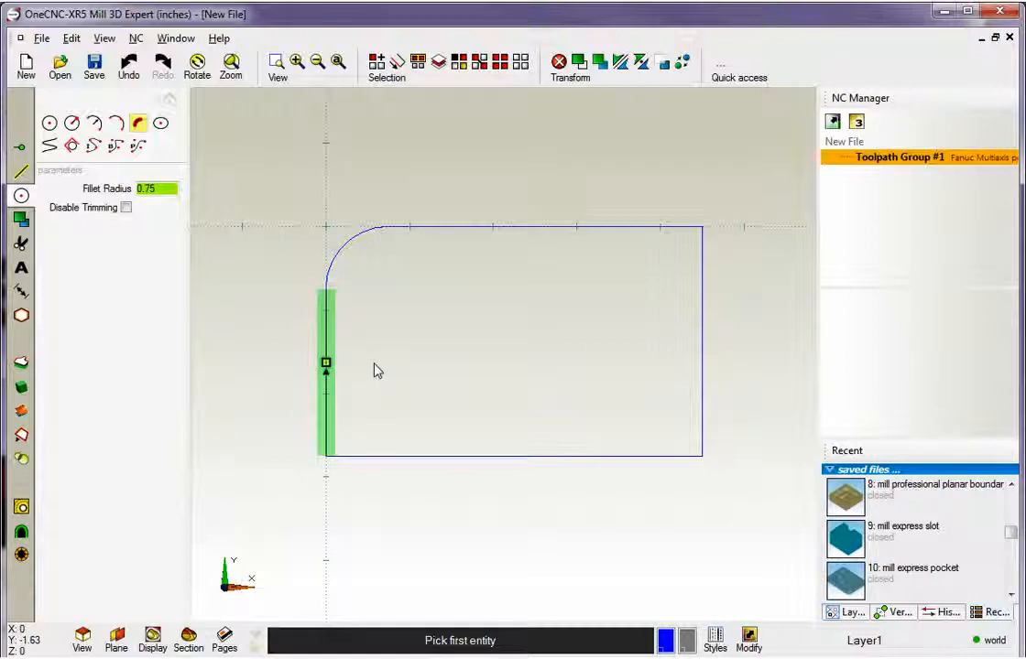
pyautogui.click(605, 456)
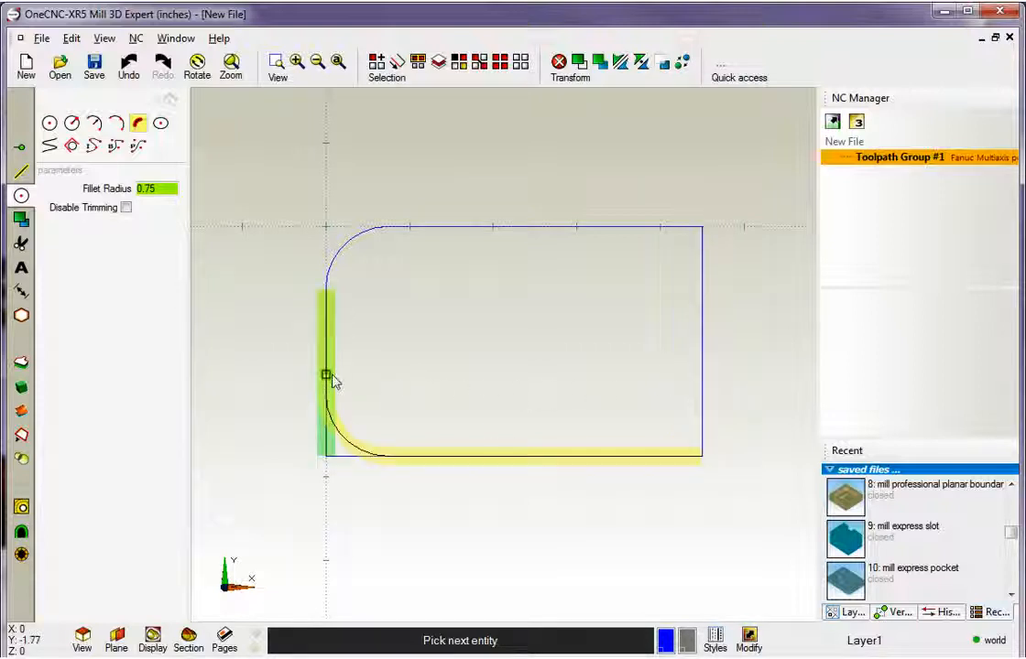
pyautogui.click(702, 355)
pyautogui.click(683, 304)
pyautogui.click(655, 270)
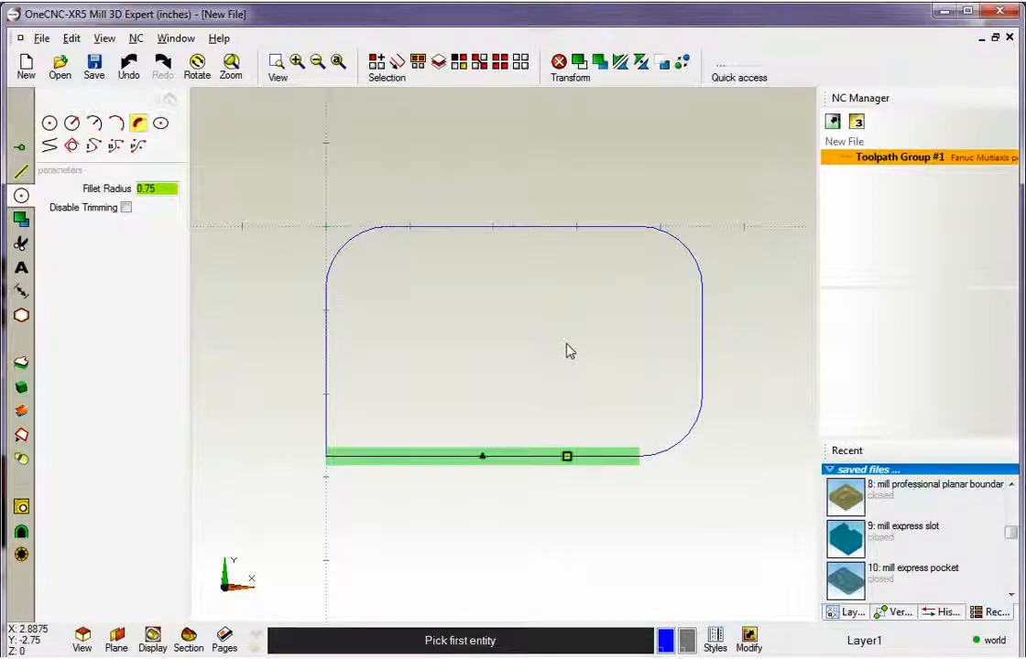
# Fillet the rectangle's remaining lower-left corner with a 0.5 radius.
pyautogui.click(327, 390)
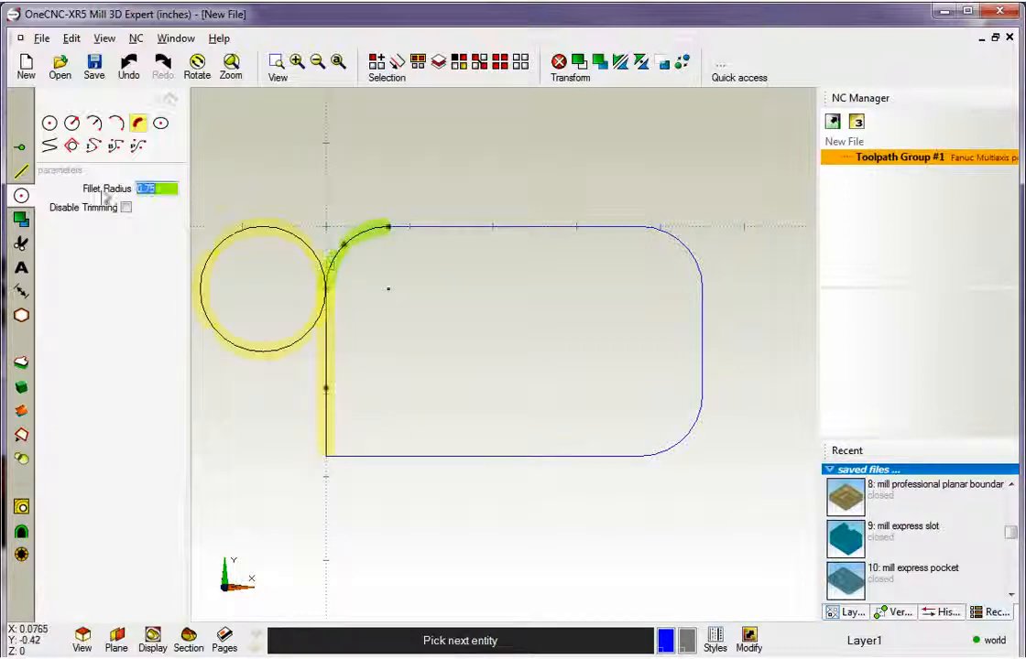
pyautogui.write('0.5')
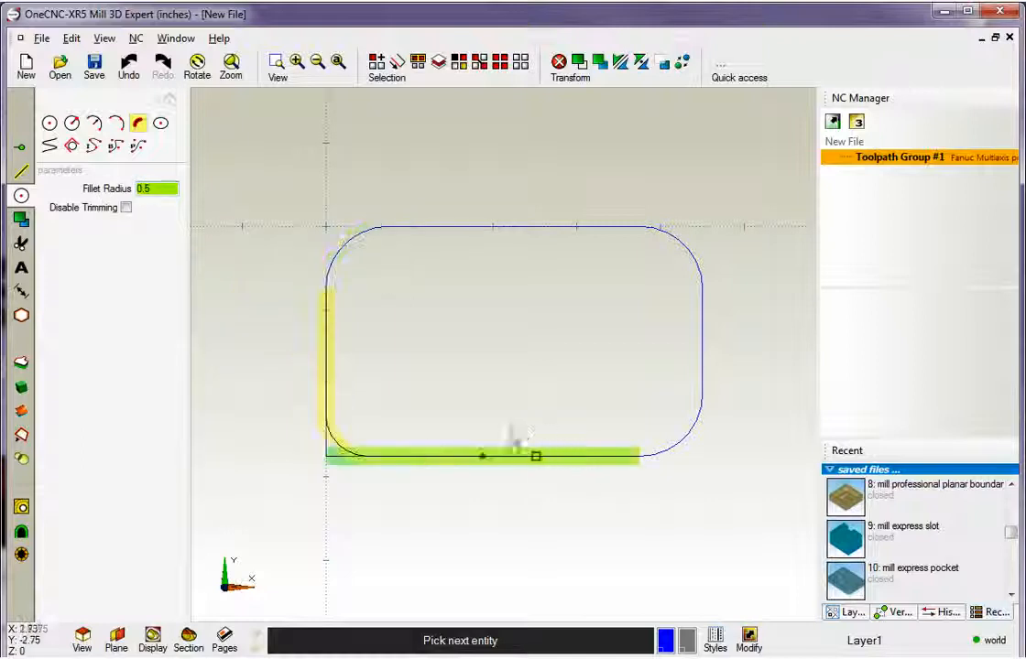
pyautogui.click(454, 459)
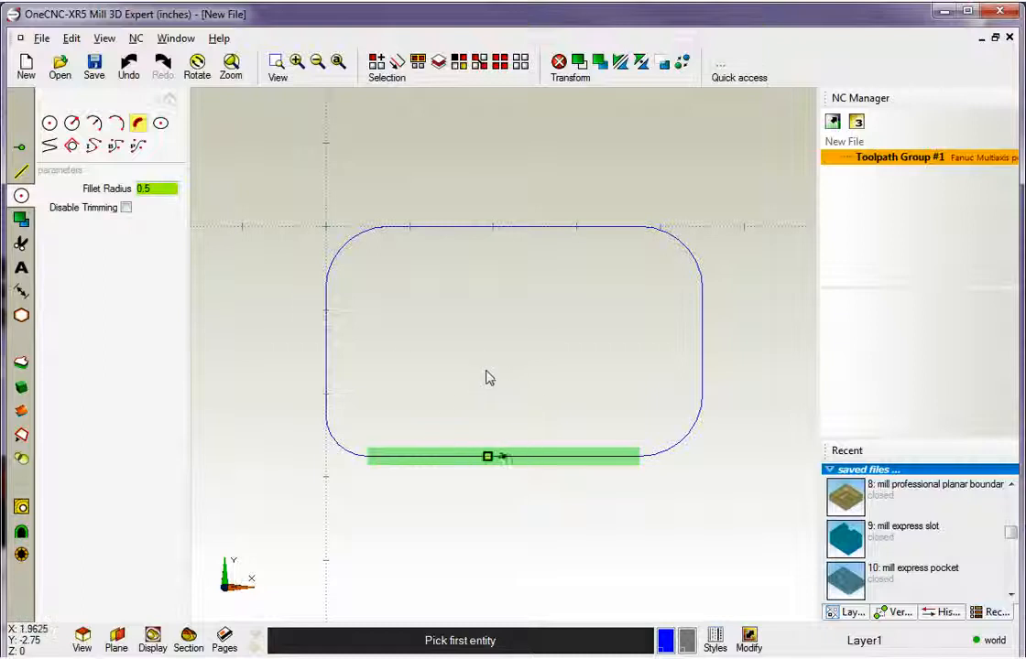
pyautogui.press('Escape')
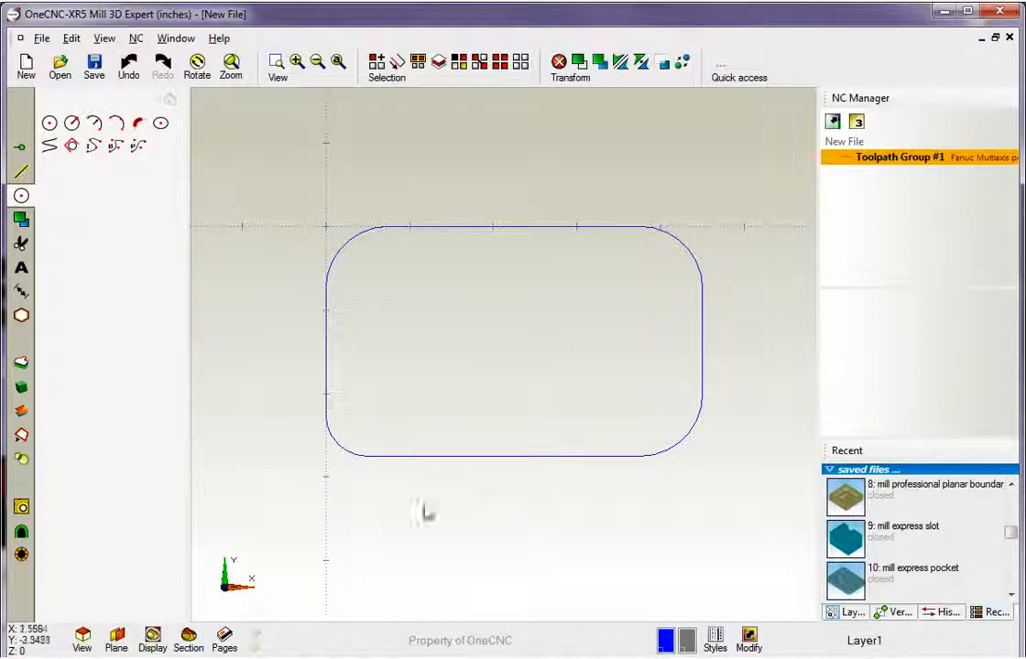
pyautogui.moveTo(504, 423); pyautogui.dragTo(556, 359, button='middle')
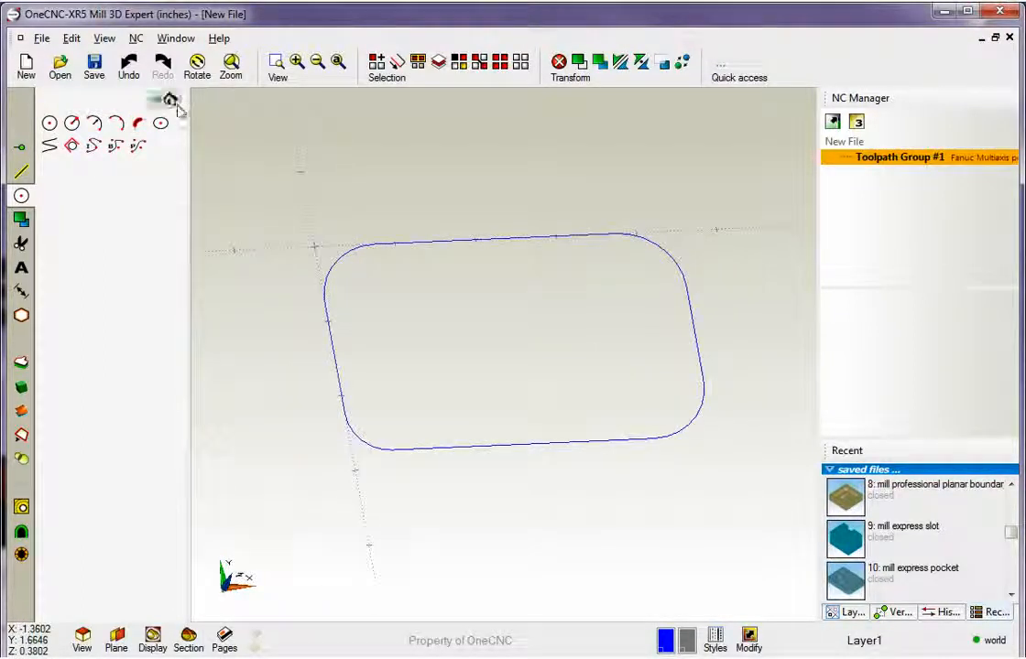
pyautogui.click(174, 103)
# Undo all the corner fillets on the rectangle.
pyautogui.moveTo(431, 346)
pyautogui.mouseDown(button='middle')
pyautogui.moveTo(419, 352)
pyautogui.moveTo(441, 356)
pyautogui.mouseUp(button='middle')
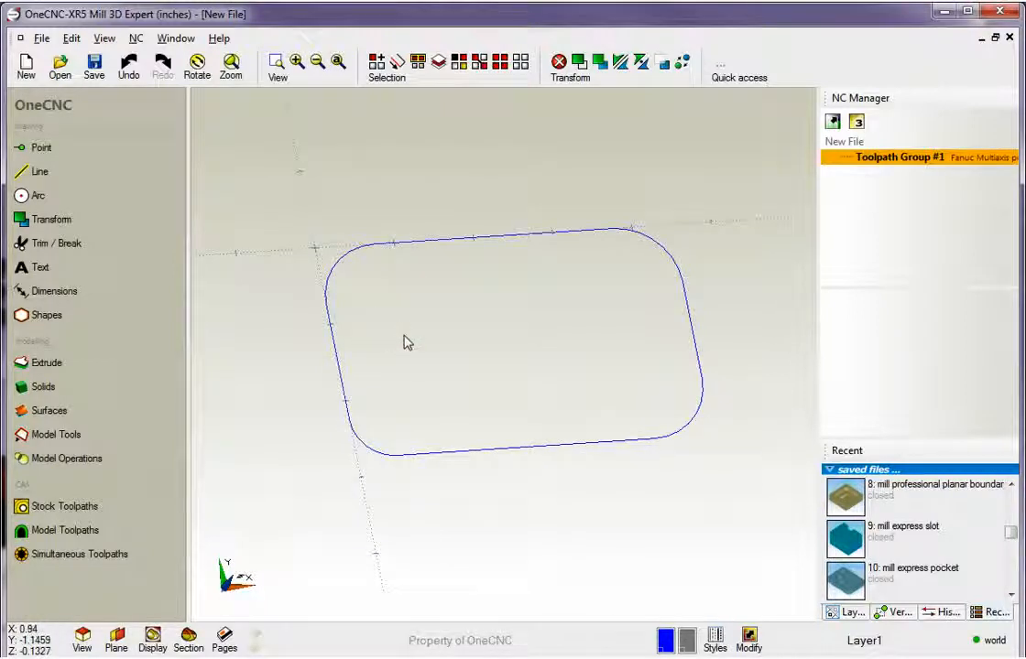
pyautogui.click(130, 72)
pyautogui.click(130, 72)
pyautogui.click(130, 71)
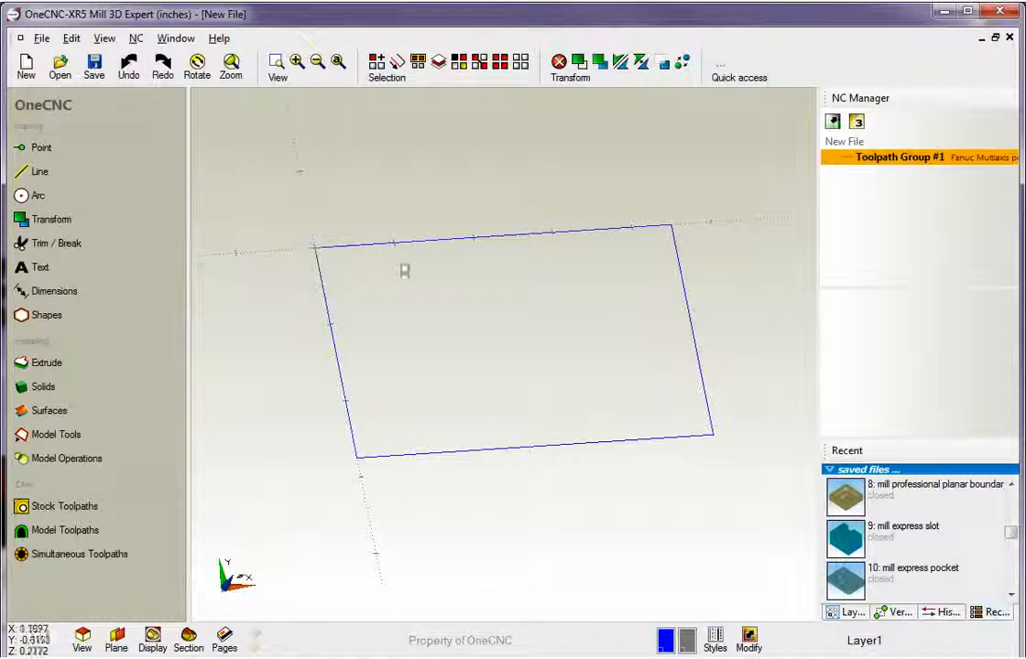
# Chamfer the rectangle's upper-left, lower-left and lower-right corners with a chamfer distance of 1.
pyautogui.moveTo(505, 345)
pyautogui.mouseDown(button='middle')
pyautogui.moveTo(514, 362)
pyautogui.moveTo(494, 364)
pyautogui.mouseUp(button='middle')
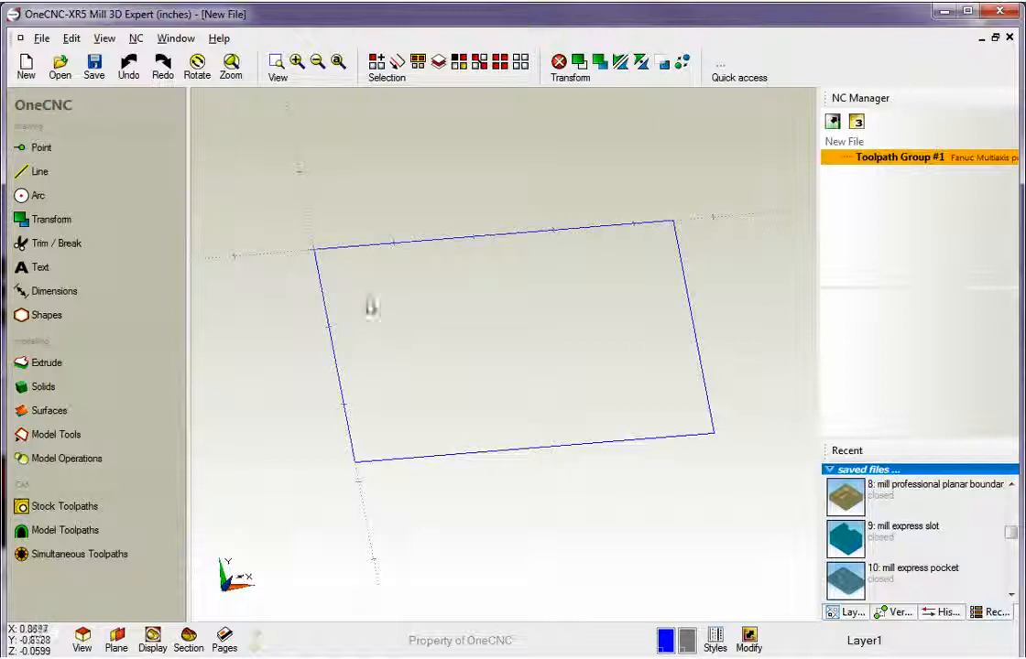
pyautogui.click(49, 177)
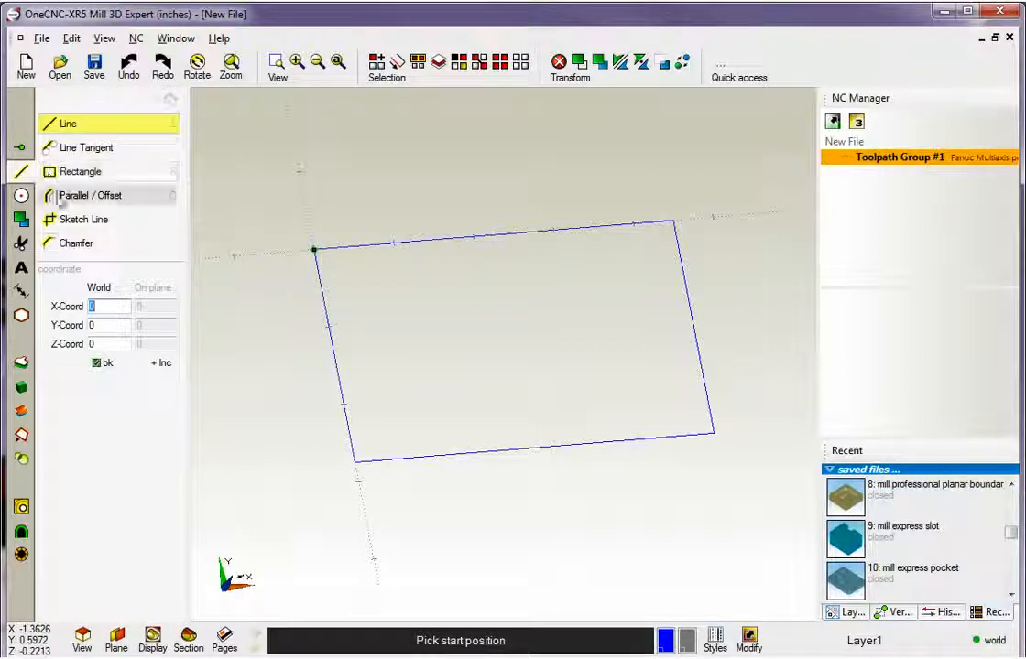
pyautogui.click(78, 246)
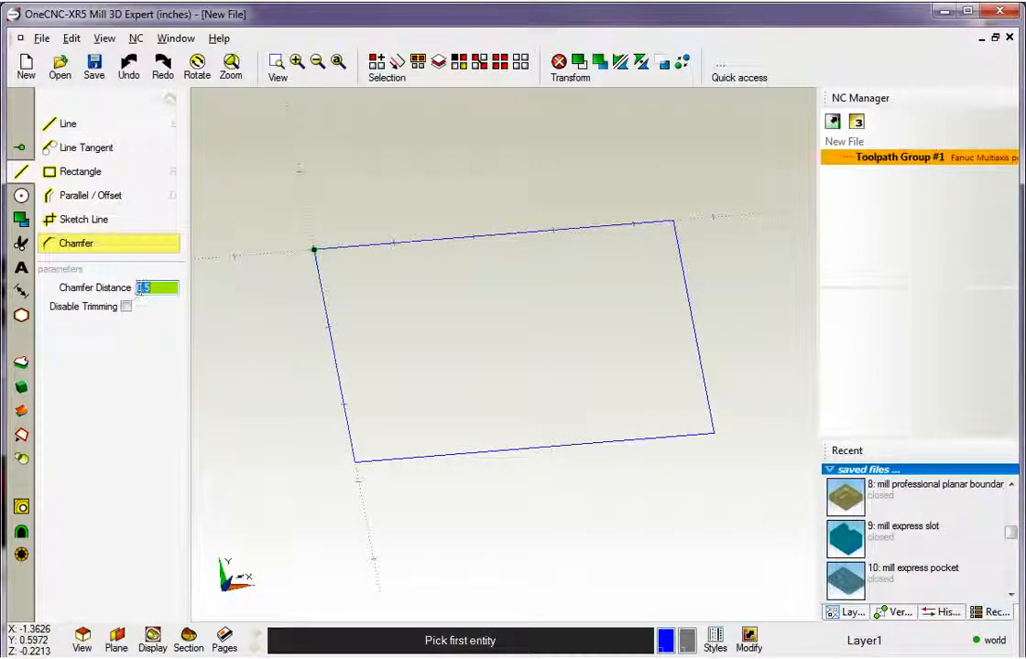
pyautogui.write('1')
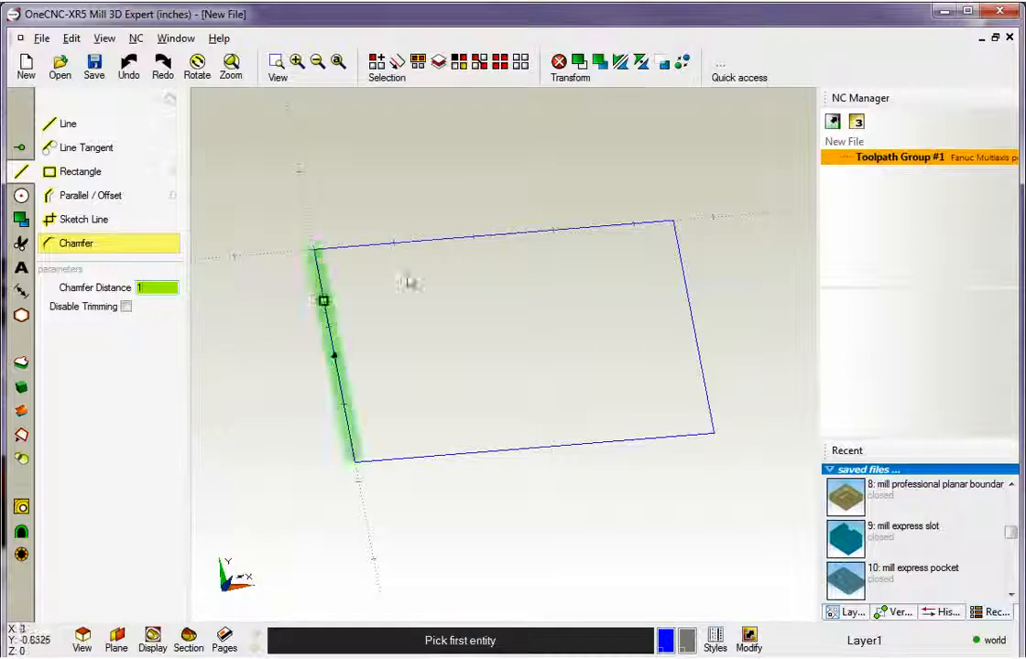
pyautogui.click(496, 256)
pyautogui.click(344, 362)
pyautogui.click(348, 396)
pyautogui.click(457, 448)
pyautogui.click(591, 442)
pyautogui.click(696, 377)
# Chamfer the remaining upper-right corner with a chamfer distance of 0.5.
pyautogui.click(685, 289)
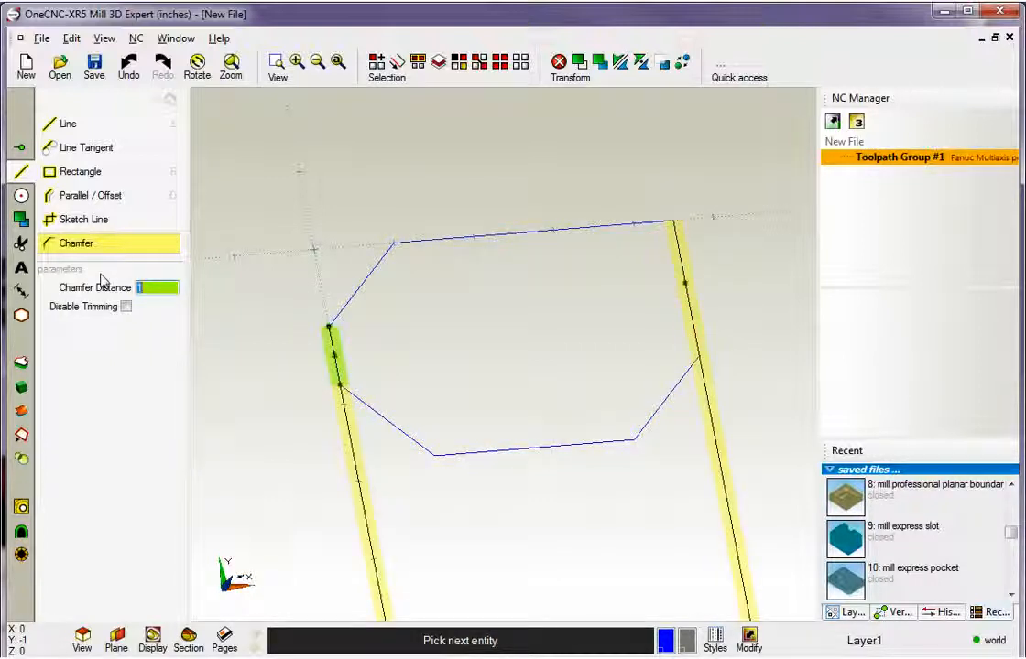
pyautogui.click(540, 229)
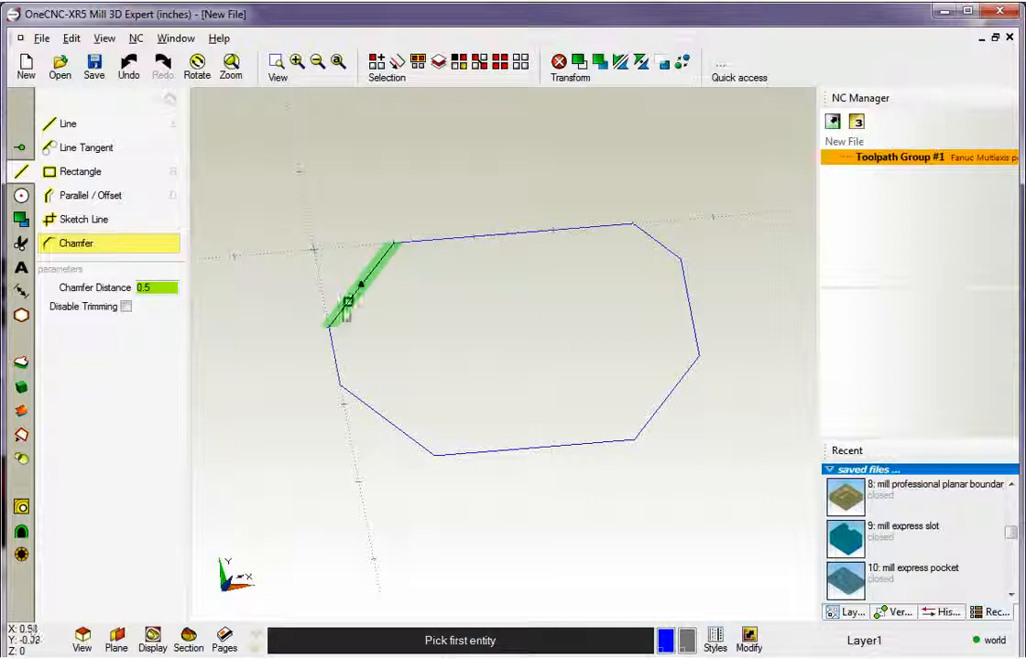
pyautogui.press('Escape')
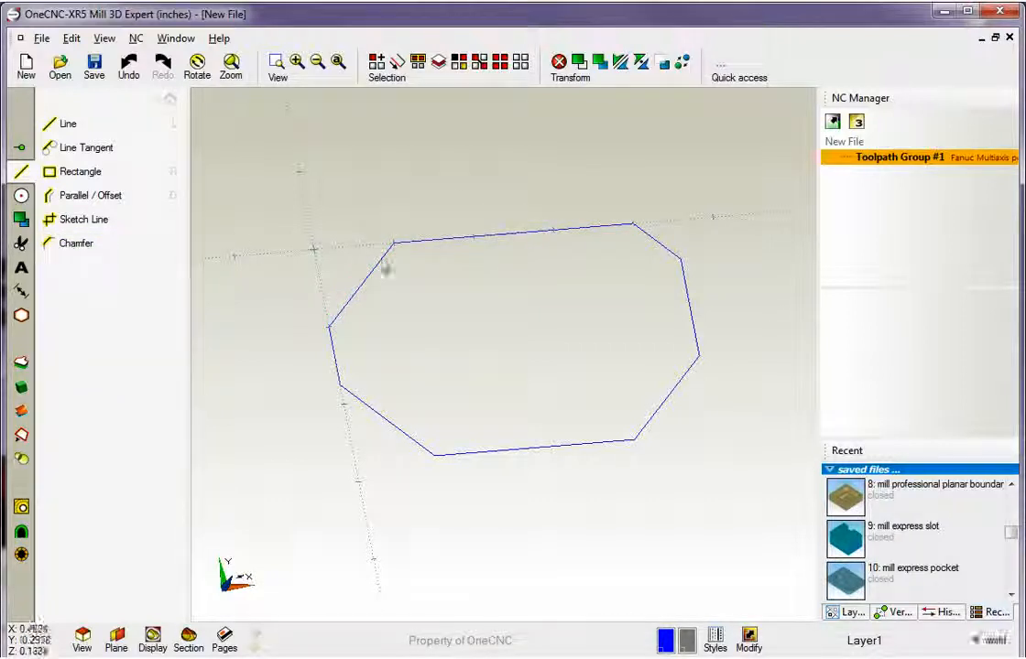
pyautogui.click(166, 98)
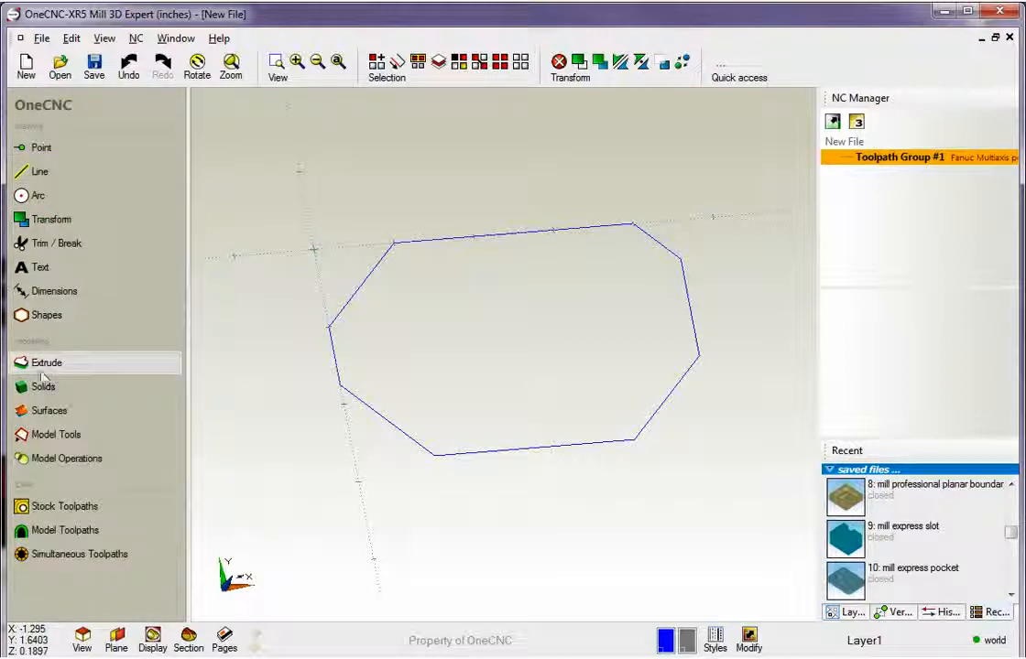
# Extrude the chamfered boundary loop into a solid with Extrude curves, using a height of -1 and a taper angle of 0.
pyautogui.click(66, 365)
pyautogui.click(91, 189)
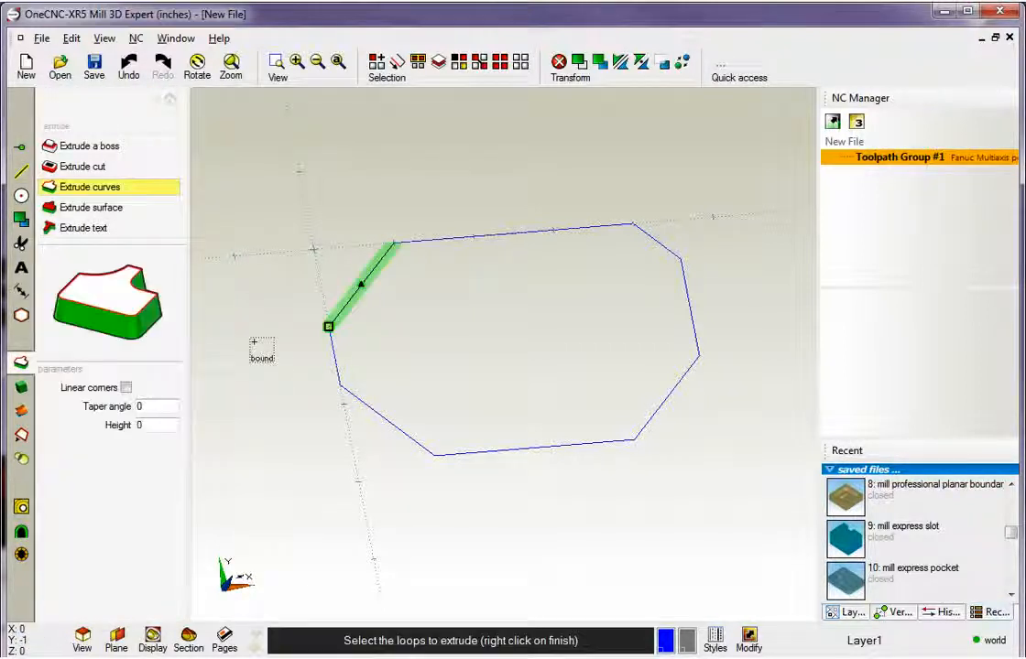
pyautogui.click(373, 420)
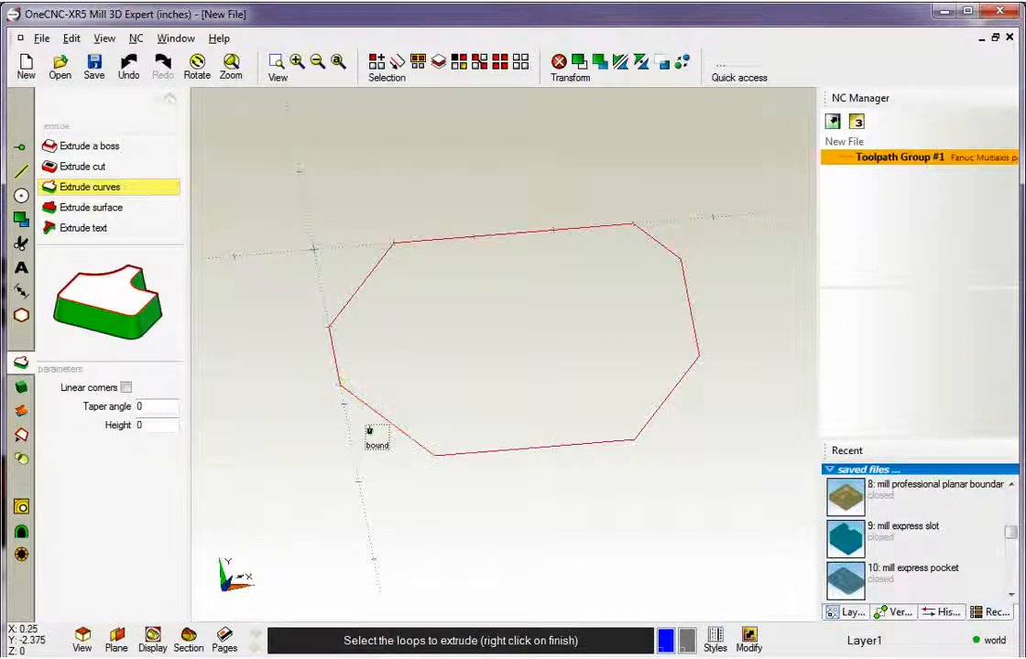
pyautogui.rightClick(370, 431)
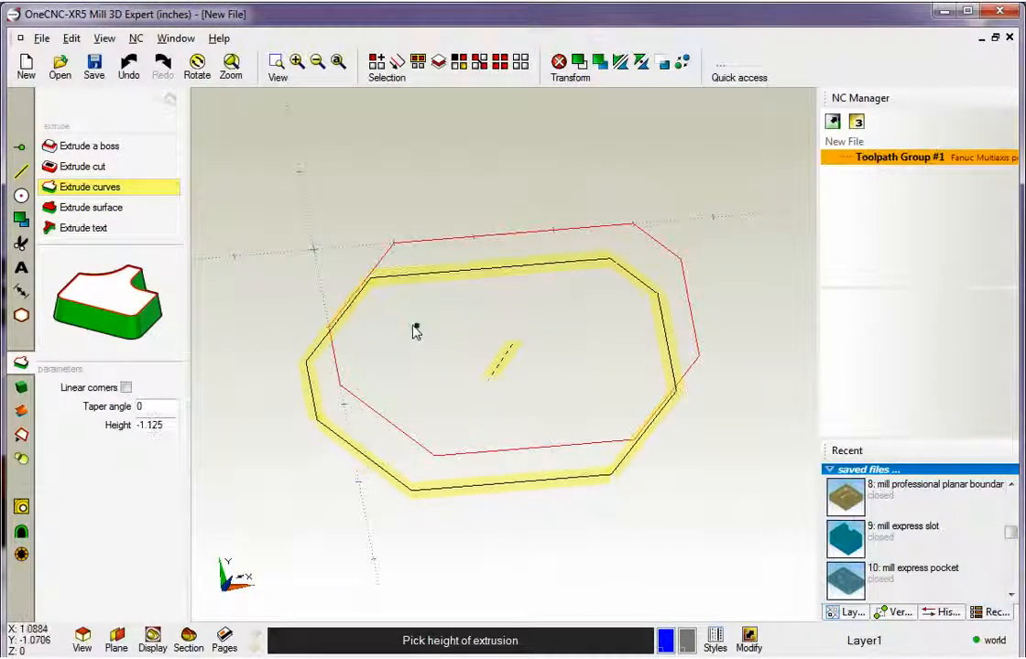
pyautogui.click(414, 326)
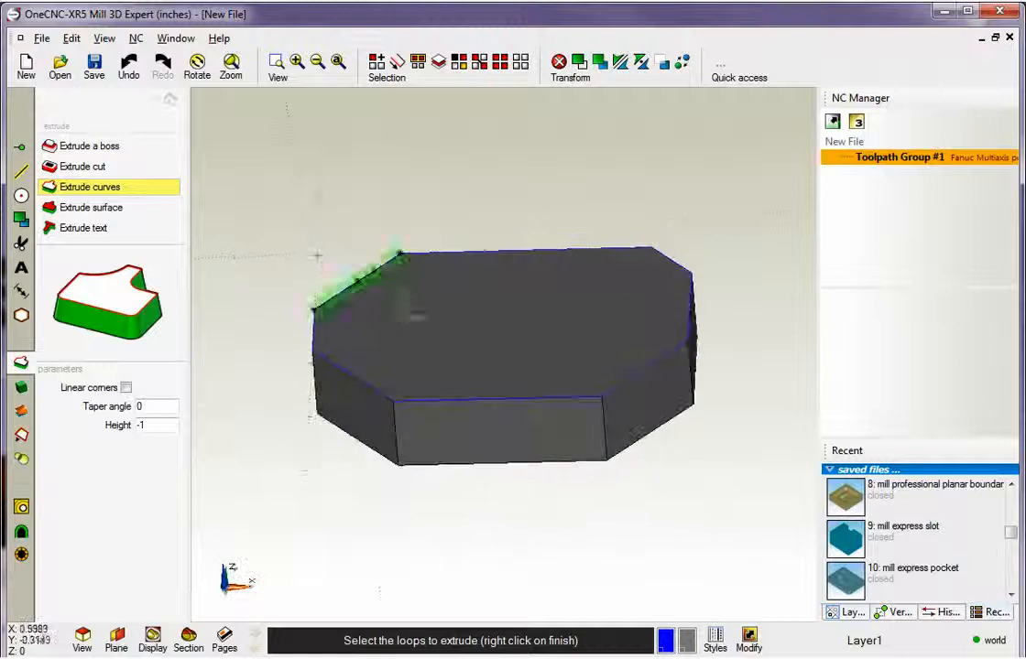
pyautogui.rightClick(403, 303)
pyautogui.moveTo(427, 358); pyautogui.dragTo(507, 360, button='middle')
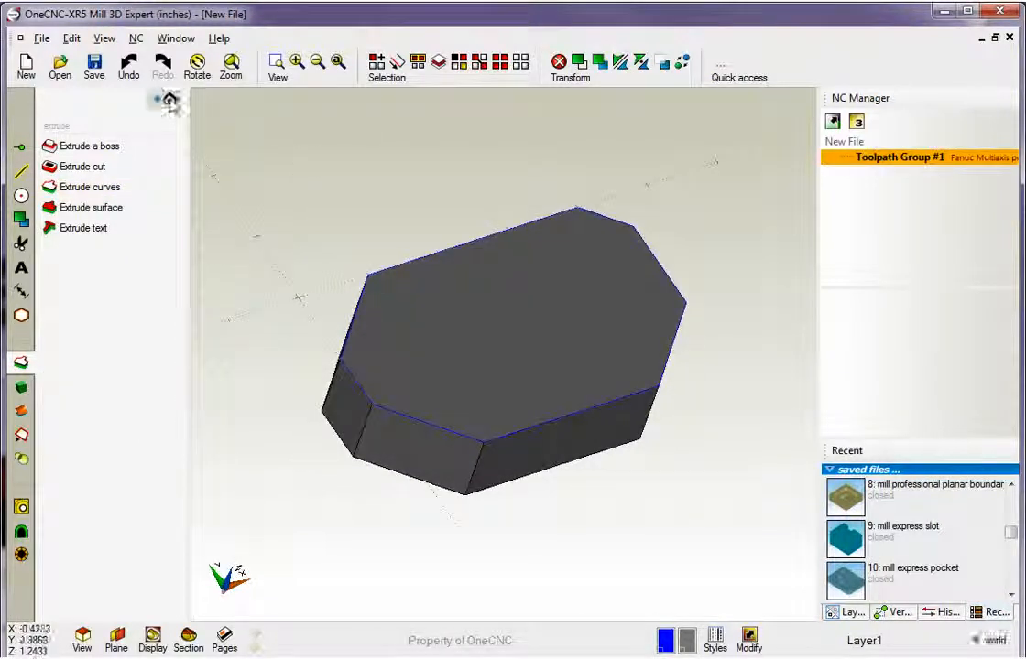
pyautogui.click(170, 99)
# Select all blue boundary curves by color and delete them from the solid's top face.
pyautogui.moveTo(419, 298); pyautogui.dragTo(380, 330, button='middle')
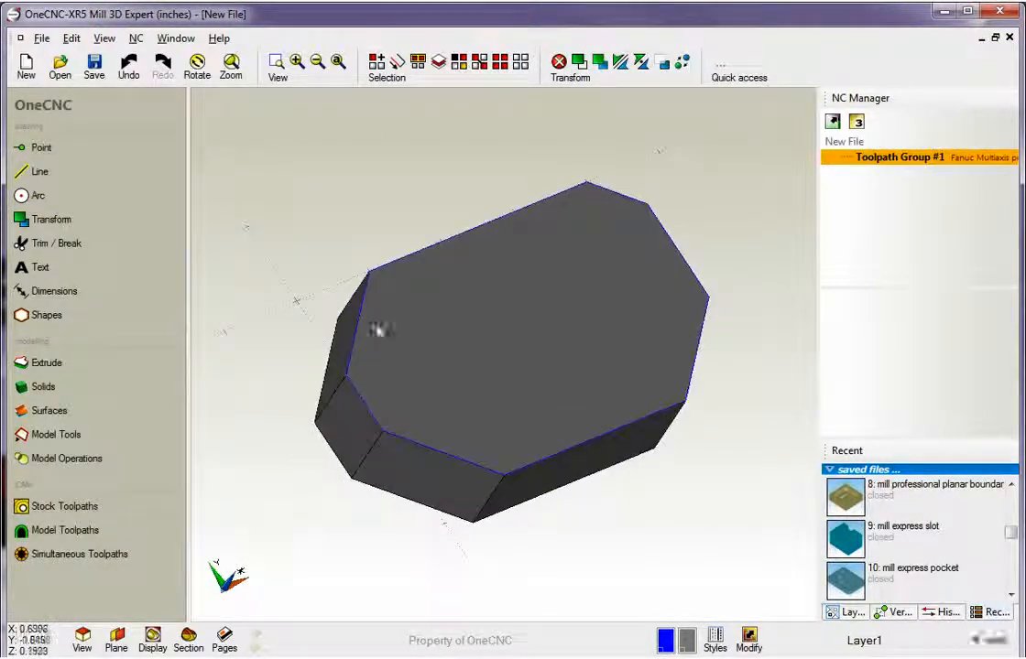
pyautogui.moveTo(609, 301); pyautogui.dragTo(517, 337, button='middle')
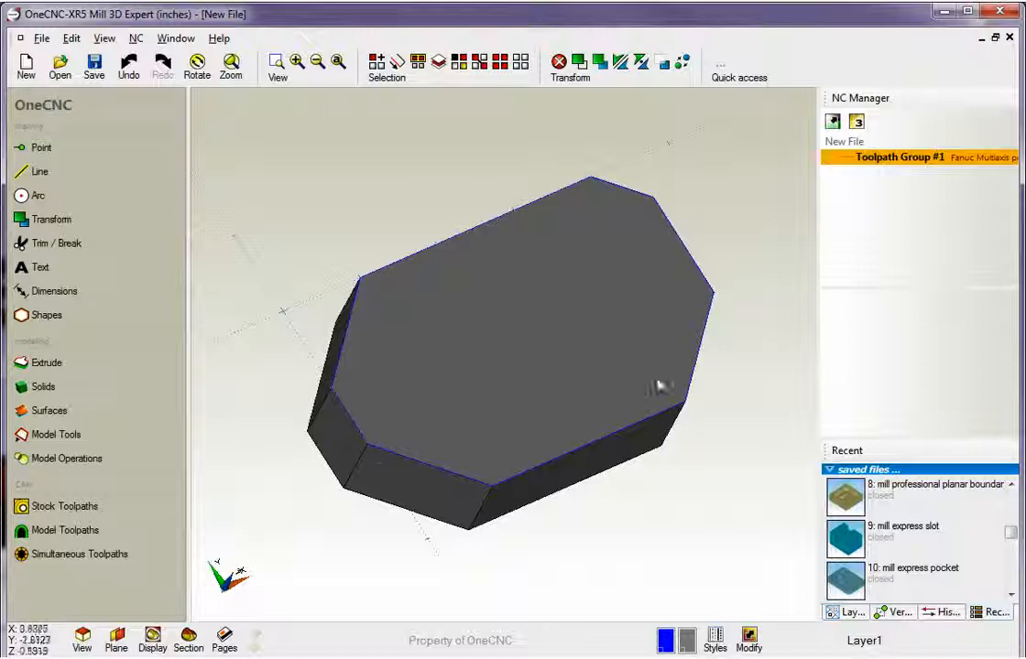
pyautogui.click(397, 61)
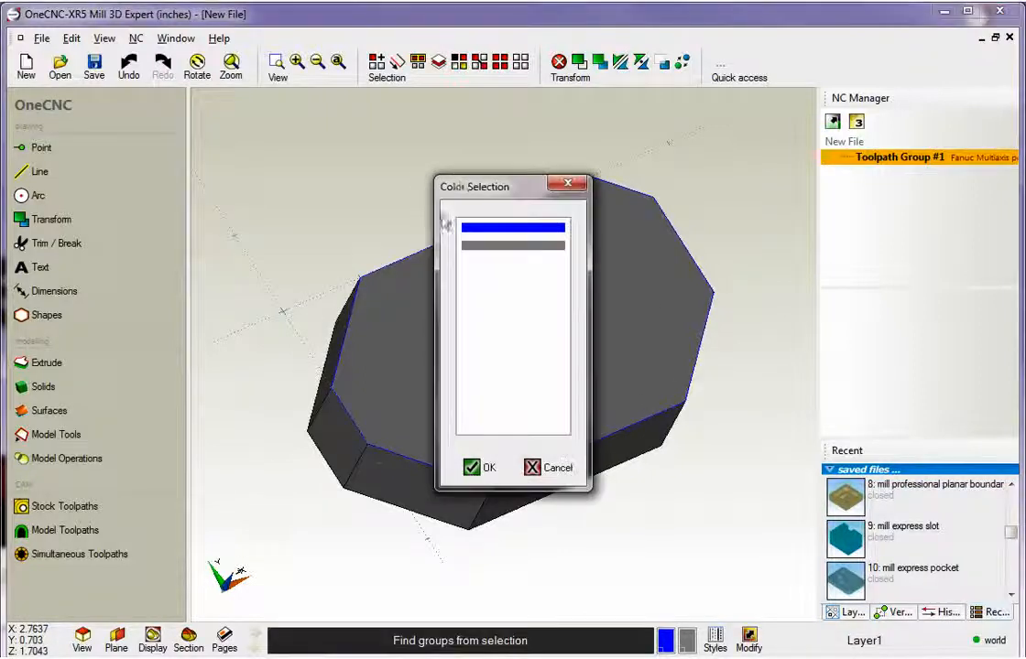
pyautogui.moveTo(404, 158); pyautogui.dragTo(237, 105)
pyautogui.click(258, 140)
pyautogui.click(230, 381)
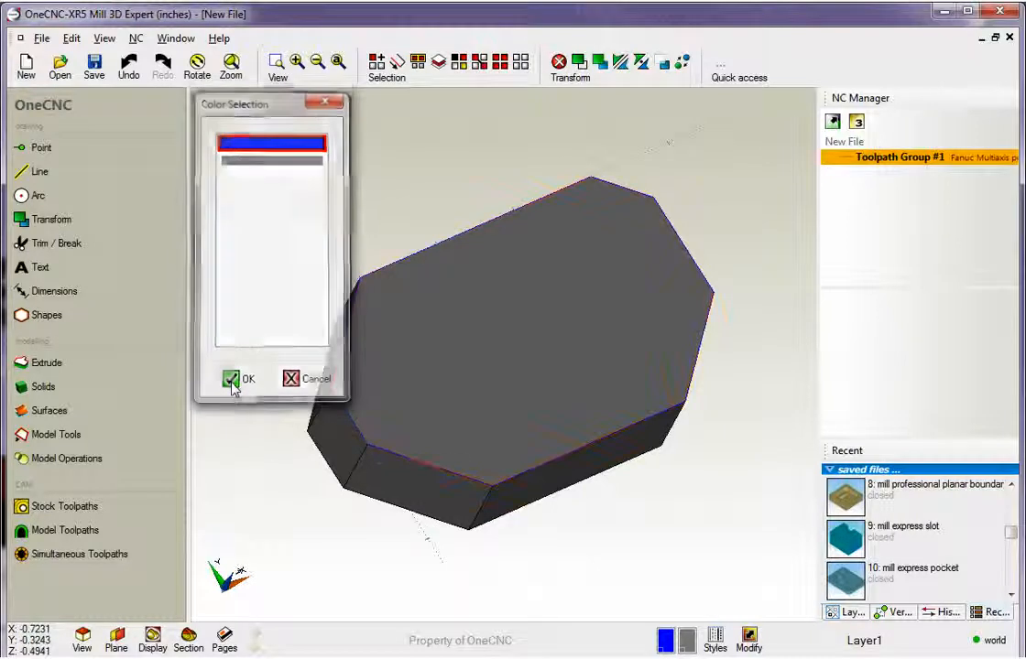
pyautogui.press('Delete')
pyautogui.moveTo(275, 282); pyautogui.dragTo(426, 316, button='middle')
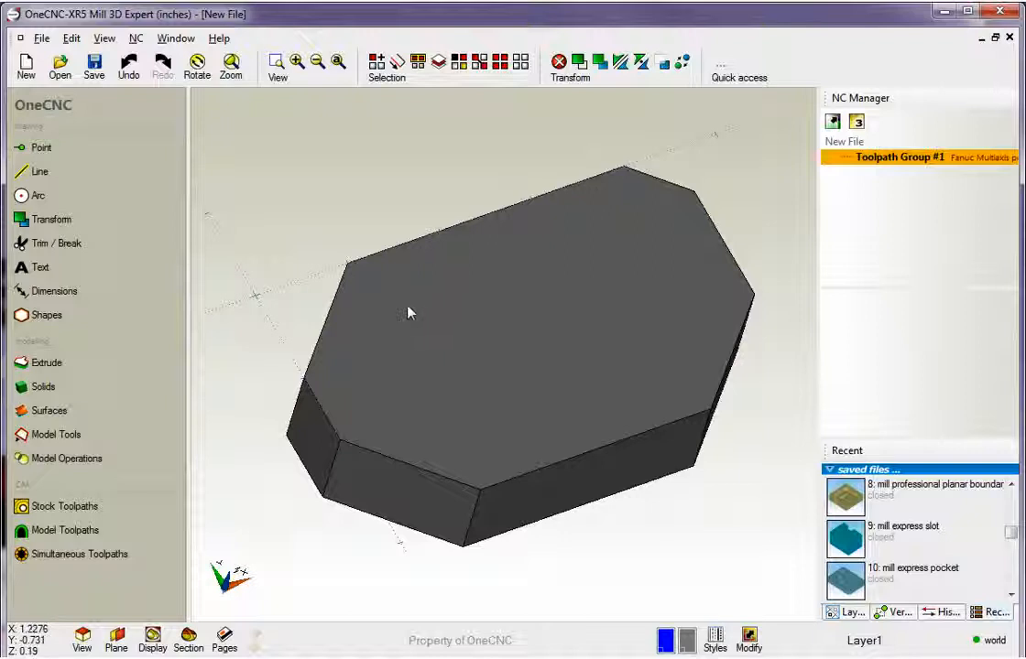
# Open the model Fillet tool and examine the settings of the Standard Fillet, Variable fillet and Fillet all edges options.
pyautogui.click(71, 438)
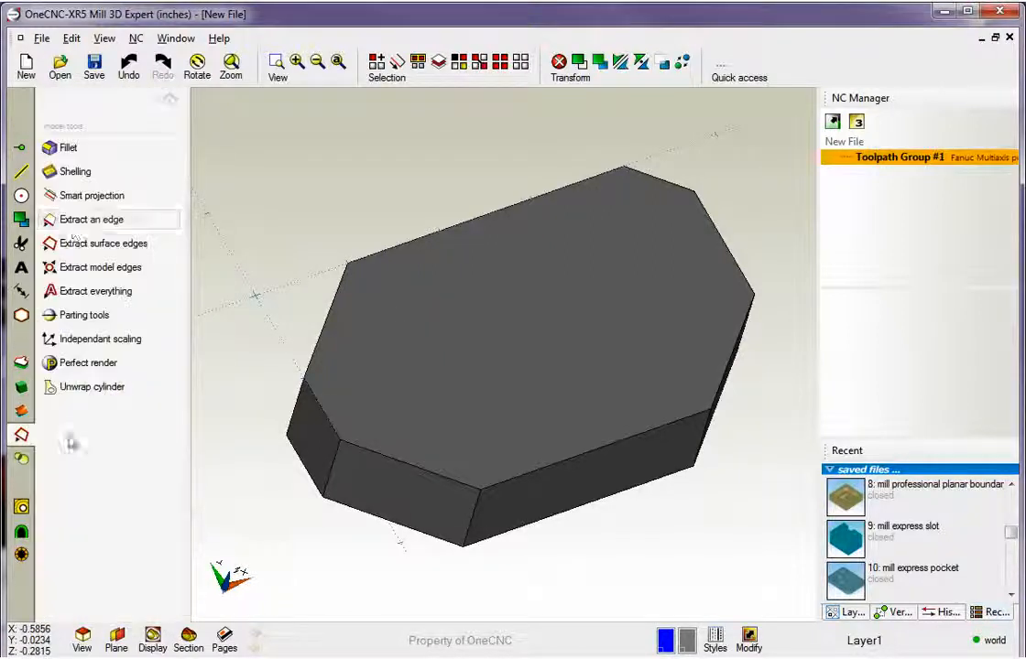
pyautogui.click(69, 150)
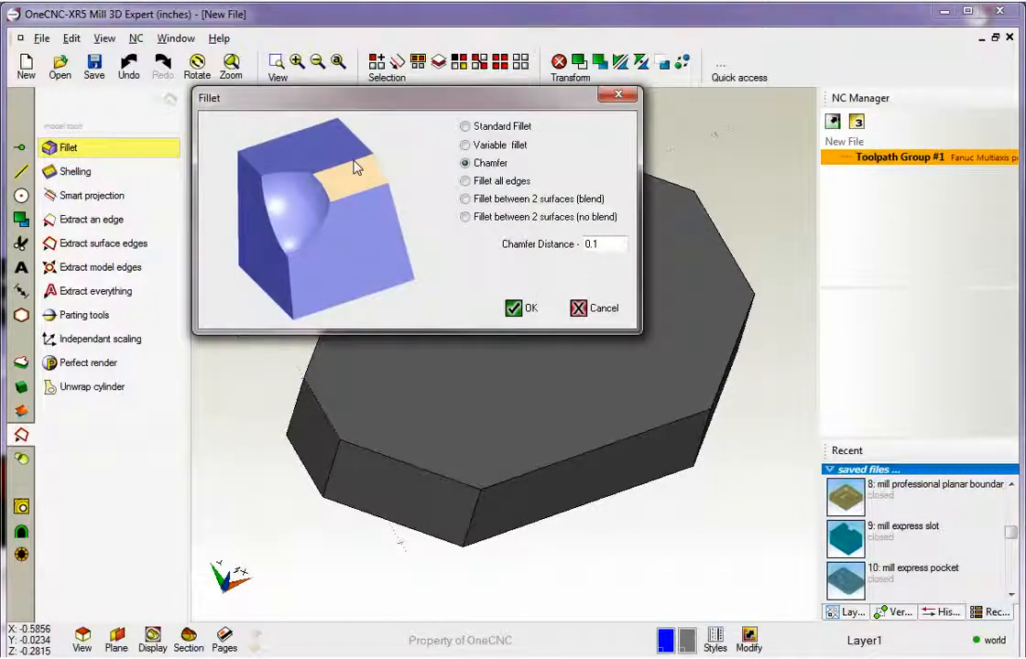
pyautogui.click(465, 128)
pyautogui.click(464, 145)
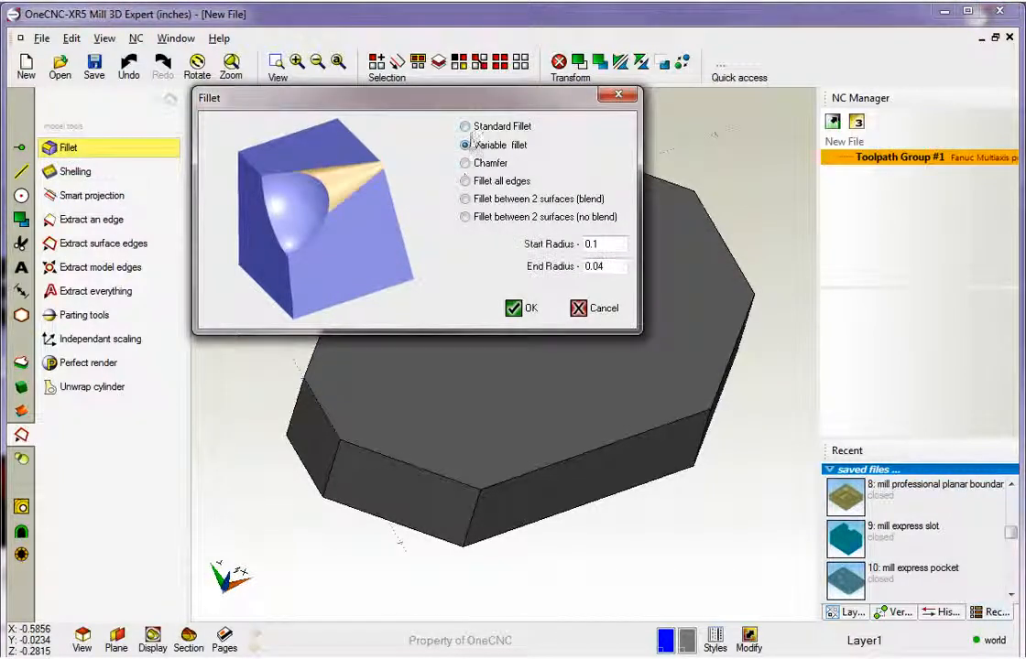
pyautogui.click(465, 127)
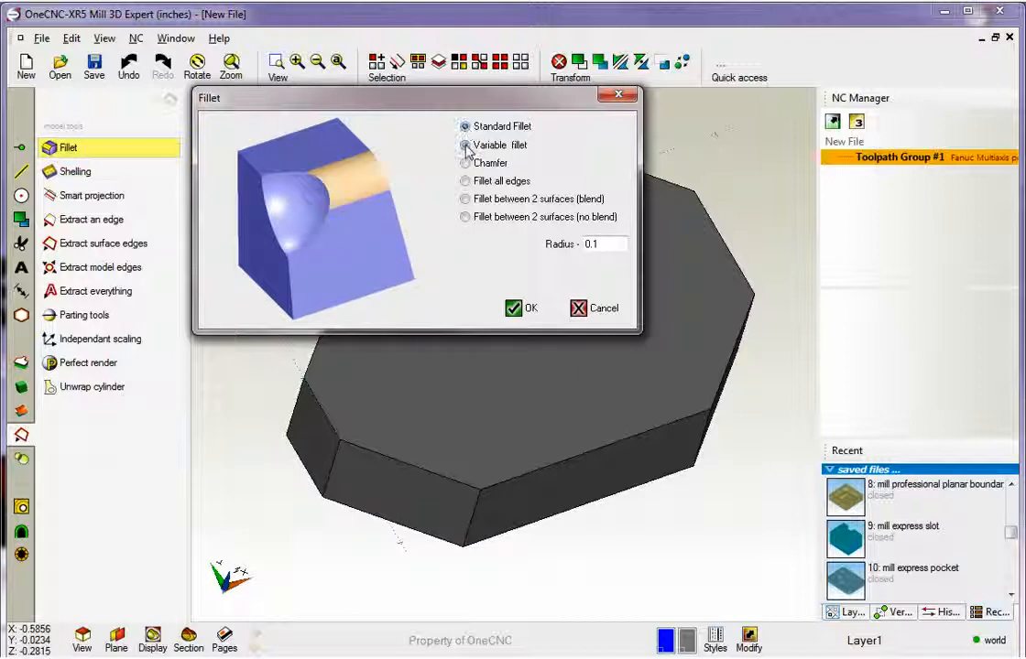
pyautogui.click(466, 146)
pyautogui.click(465, 127)
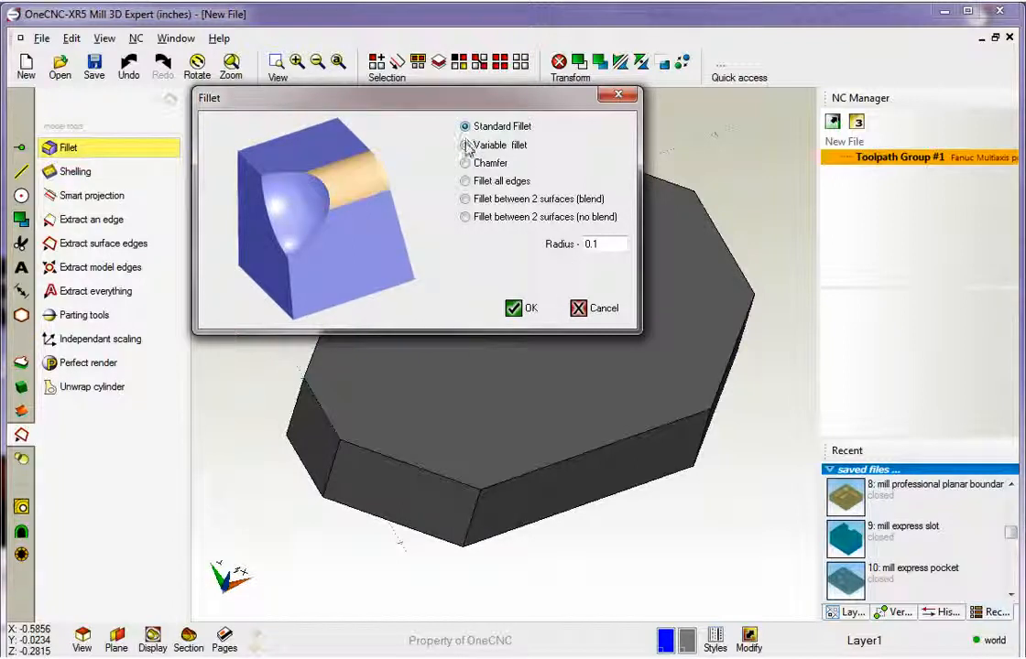
pyautogui.click(466, 147)
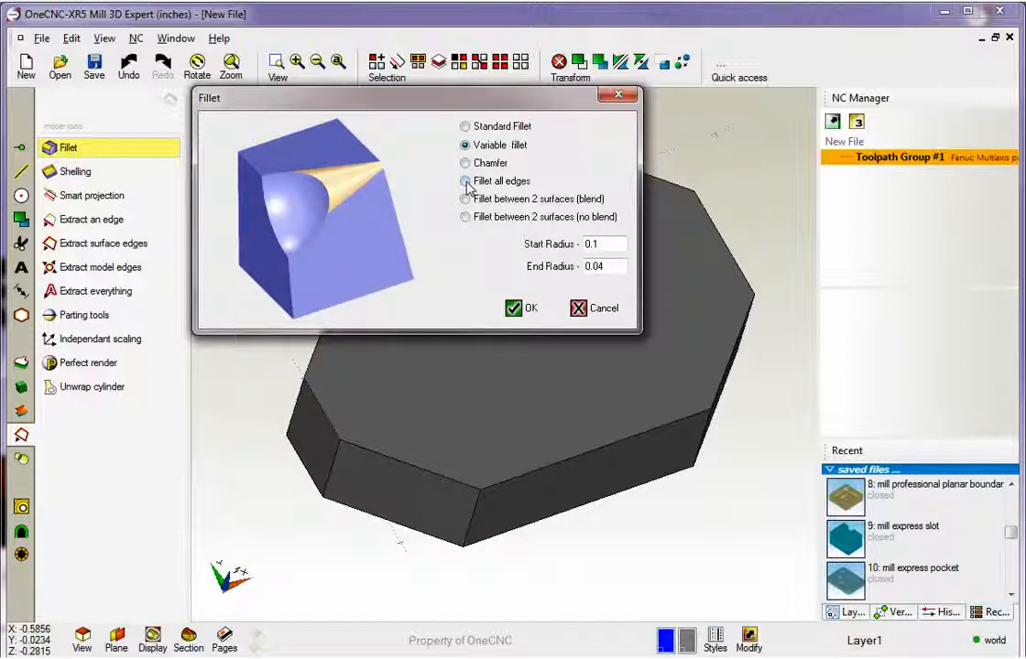
pyautogui.click(465, 182)
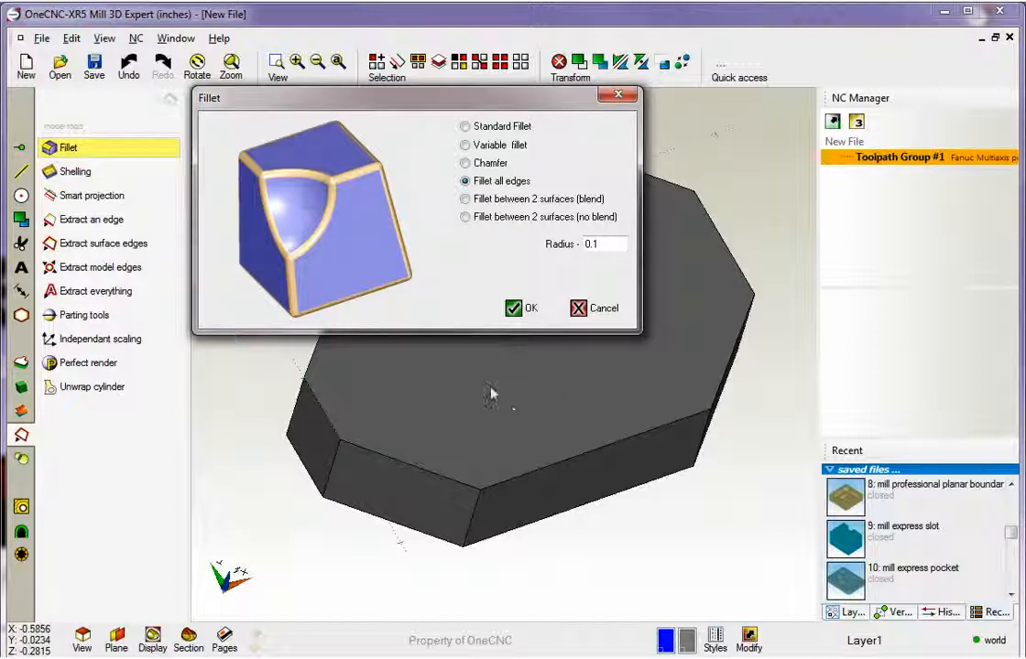
# Apply a standard fillet with a radius of .25 to the front corner's vertical edge and its two adjoining top edges.
pyautogui.click(466, 127)
pyautogui.moveTo(602, 244); pyautogui.dragTo(579, 244)
pyautogui.press('BackSpace')
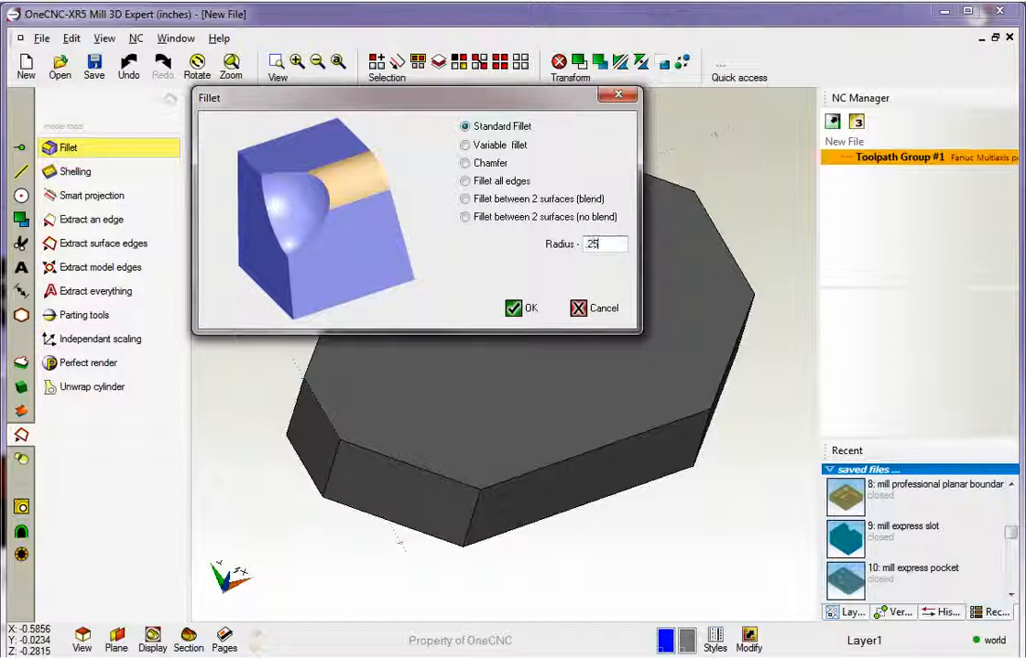
pyautogui.click(520, 309)
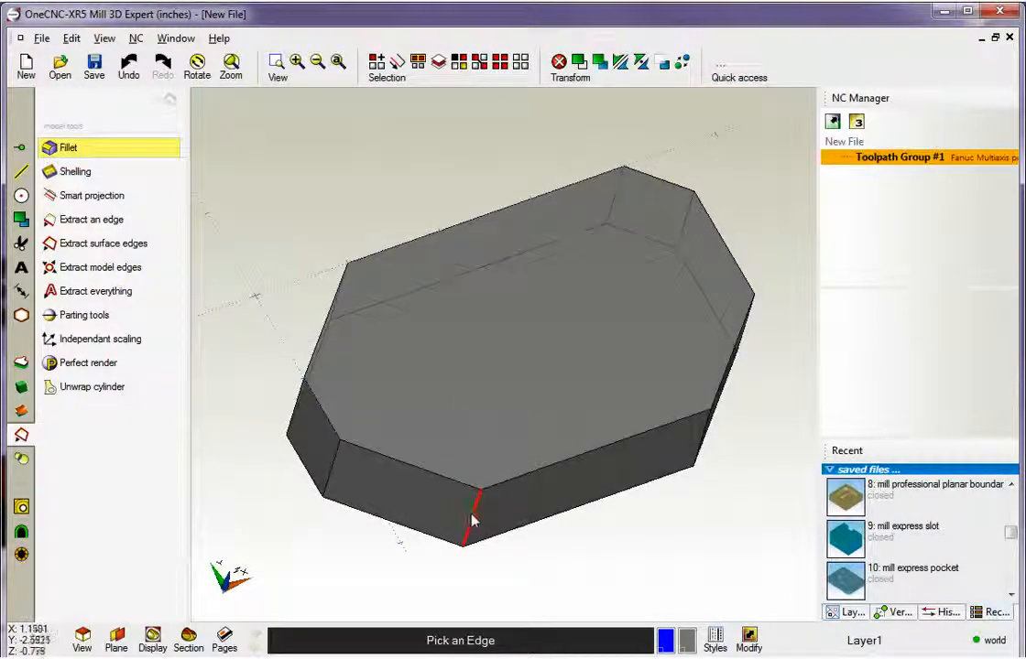
pyautogui.click(457, 484)
pyautogui.click(533, 477)
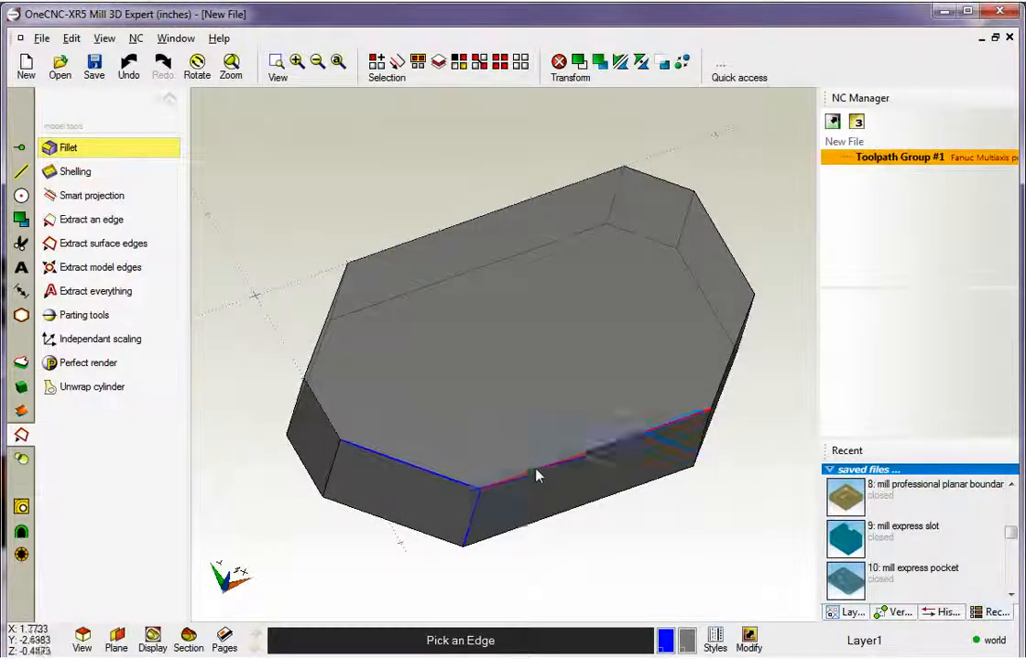
pyautogui.moveTo(533, 476); pyautogui.dragTo(515, 341, button='middle')
pyautogui.rightClick(356, 188)
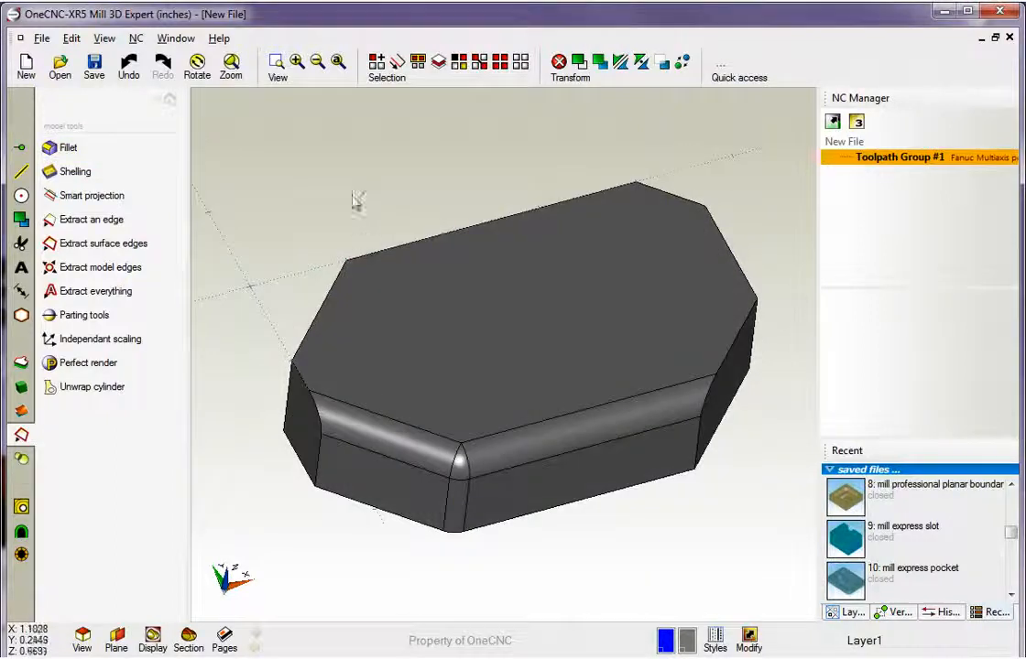
# Undo the fillets at the solid's front corner.
pyautogui.moveTo(455, 316); pyautogui.dragTo(469, 395, button='middle')
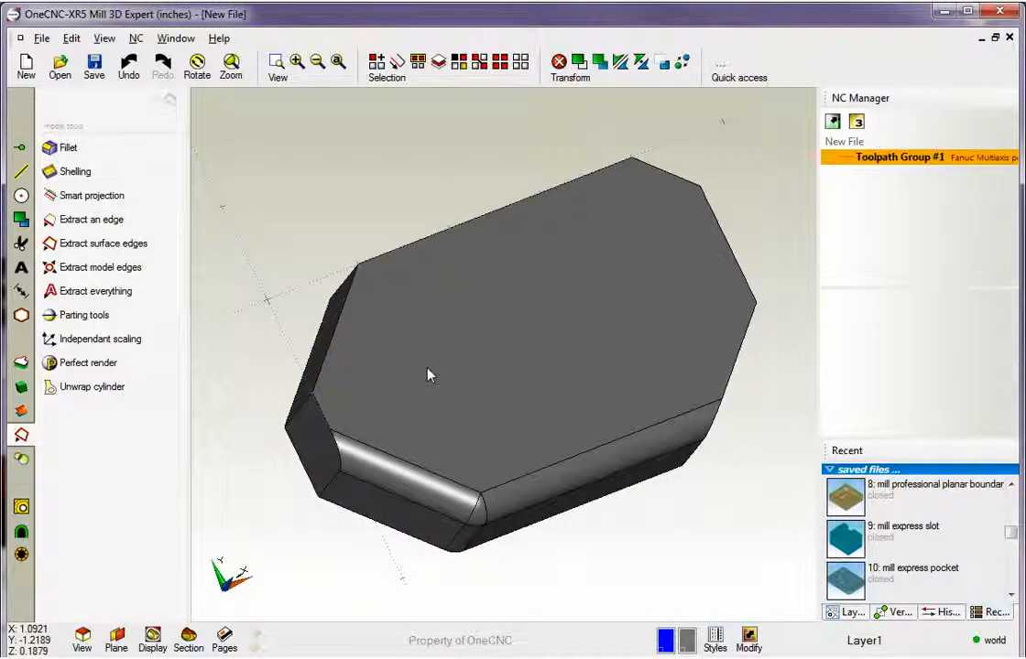
pyautogui.hotkey('ctrl', 'z')
pyautogui.moveTo(437, 383); pyautogui.dragTo(421, 320, button='middle')
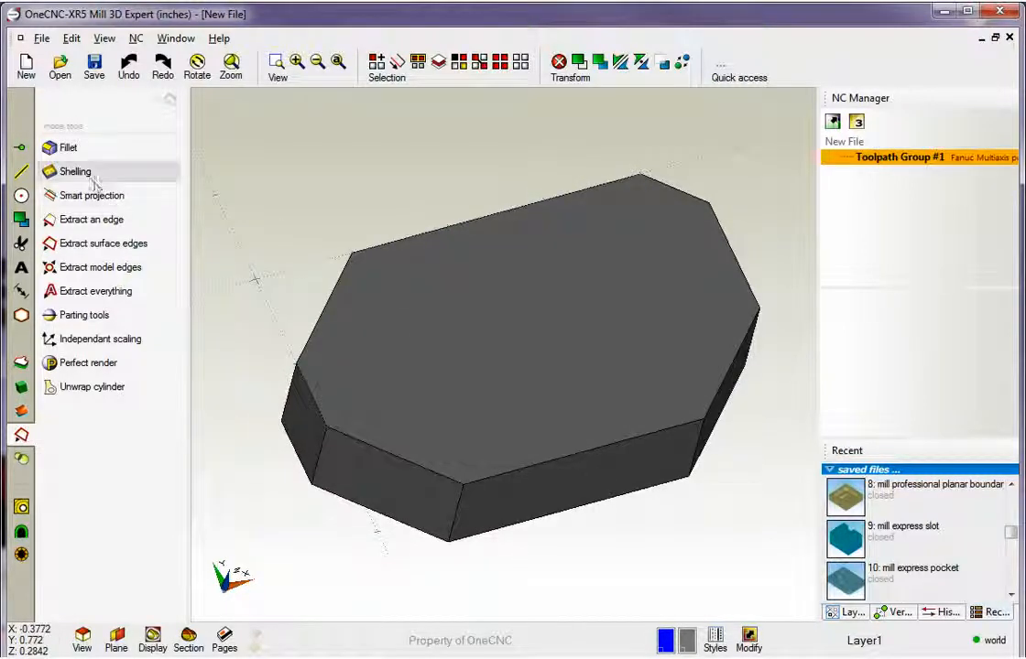
# Apply a standard fillet with a radius of 0.25 to all the edges around the solid's top face.
pyautogui.click(81, 151)
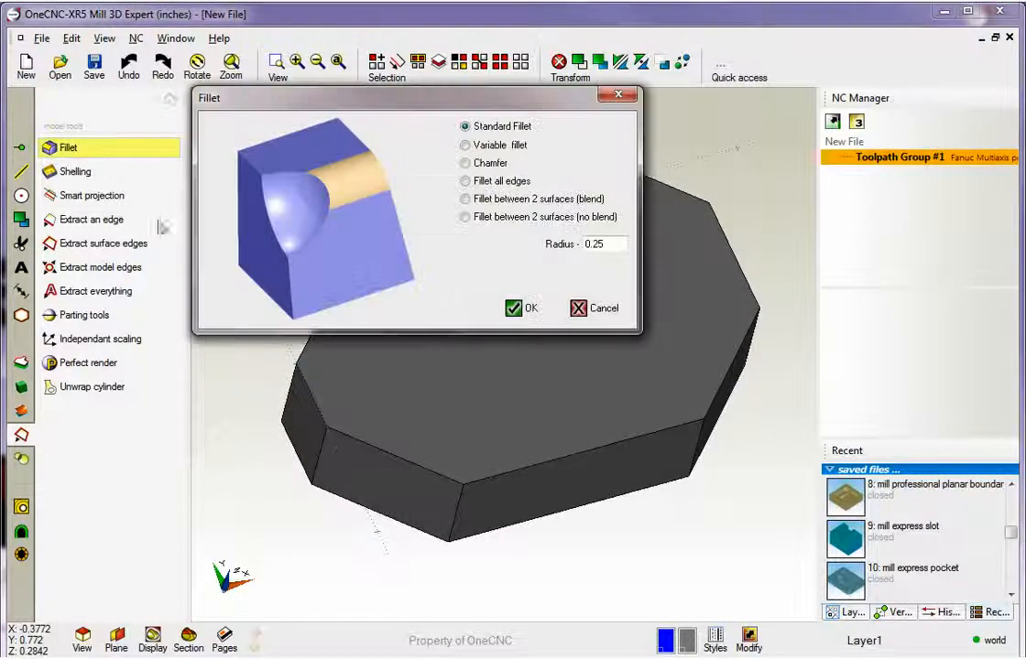
pyautogui.click(516, 310)
pyautogui.click(494, 220)
pyautogui.click(337, 288)
pyautogui.click(313, 401)
pyautogui.click(400, 456)
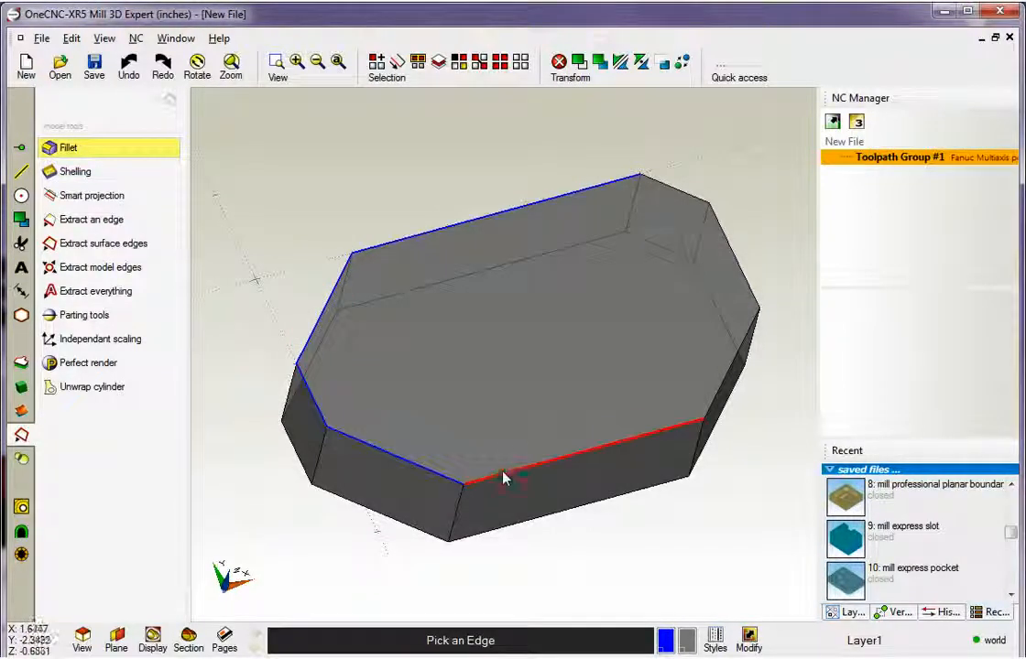
pyautogui.click(712, 397)
pyautogui.click(726, 388)
pyautogui.click(752, 271)
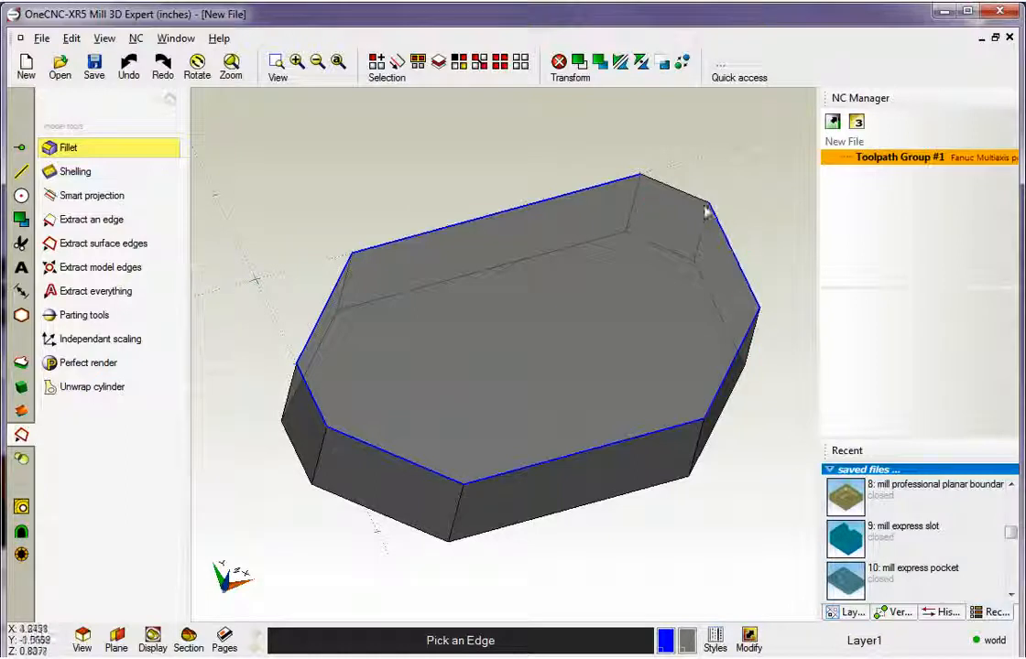
pyautogui.rightClick(435, 191)
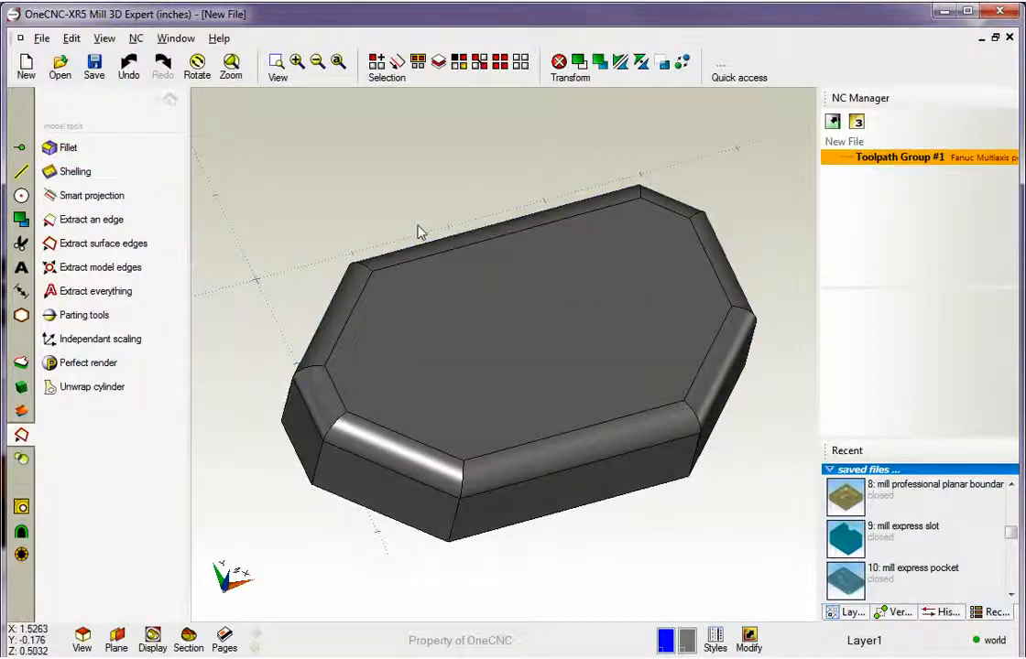
# Undo the fillet around the solid's top face.
pyautogui.moveTo(458, 319); pyautogui.dragTo(277, 338, button='middle')
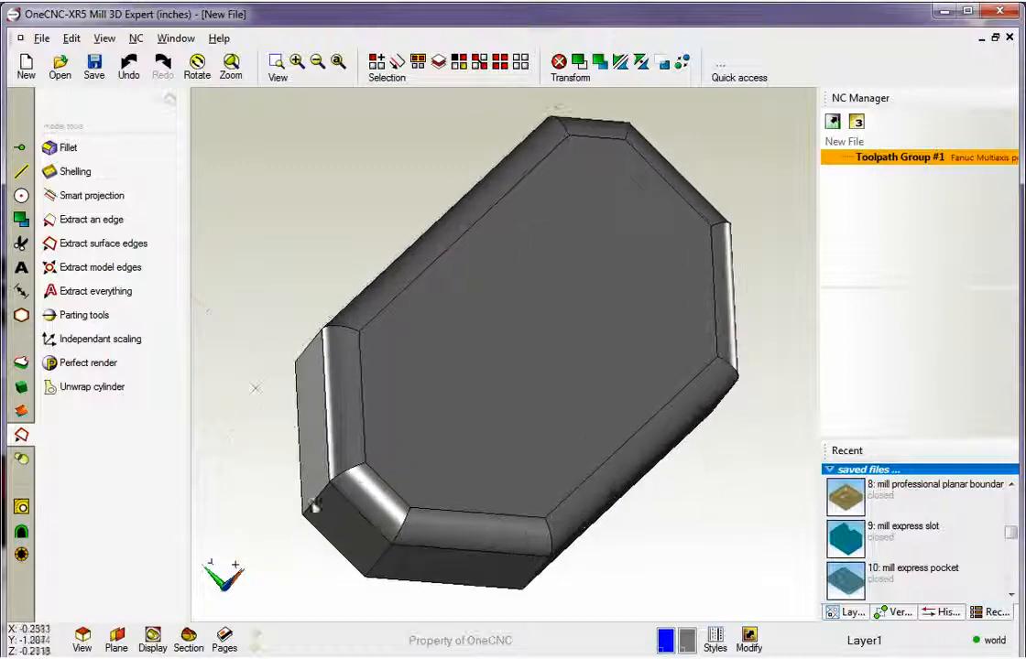
pyautogui.moveTo(564, 404); pyautogui.dragTo(499, 362, button='middle')
pyautogui.hotkey('ctrl', 'z')
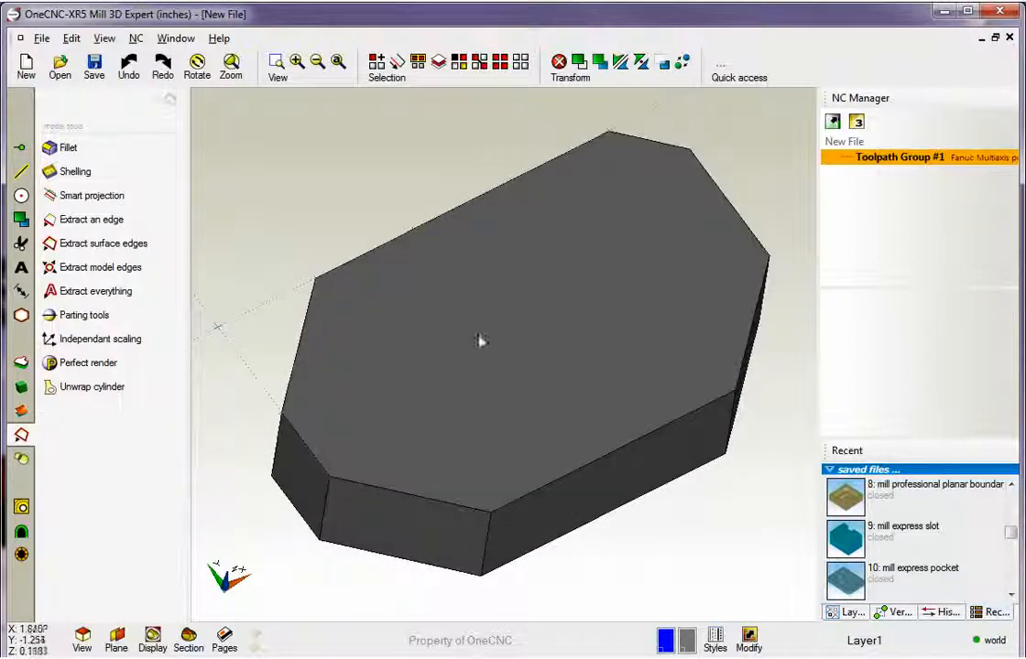
# Apply a variable fillet with start radius 0.25 and end radius .1 to the long front top edge, and undo it.
pyautogui.click(71, 148)
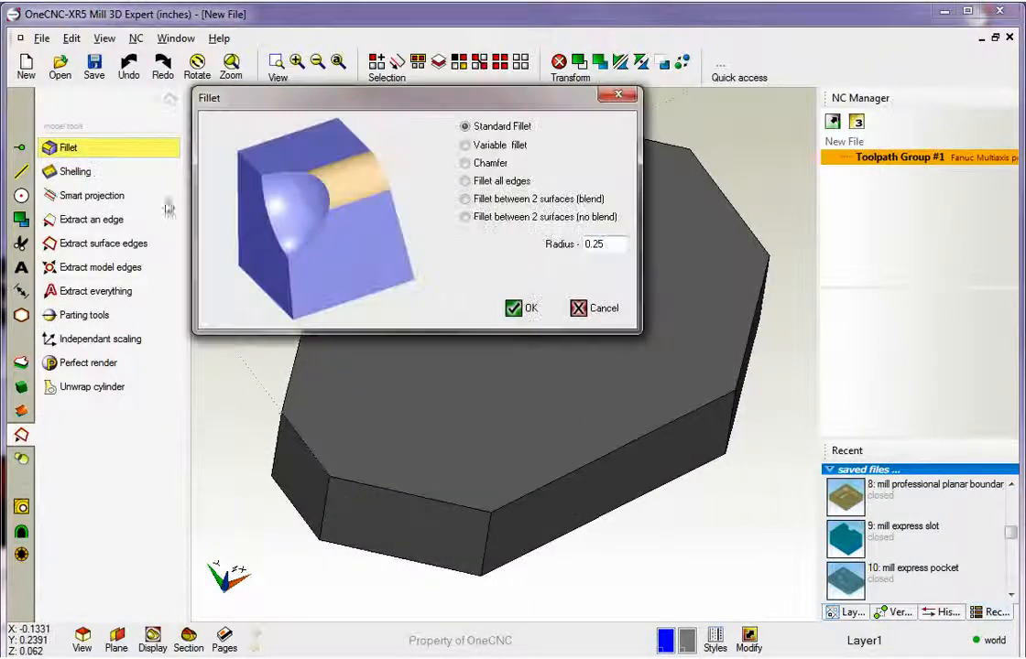
pyautogui.click(466, 146)
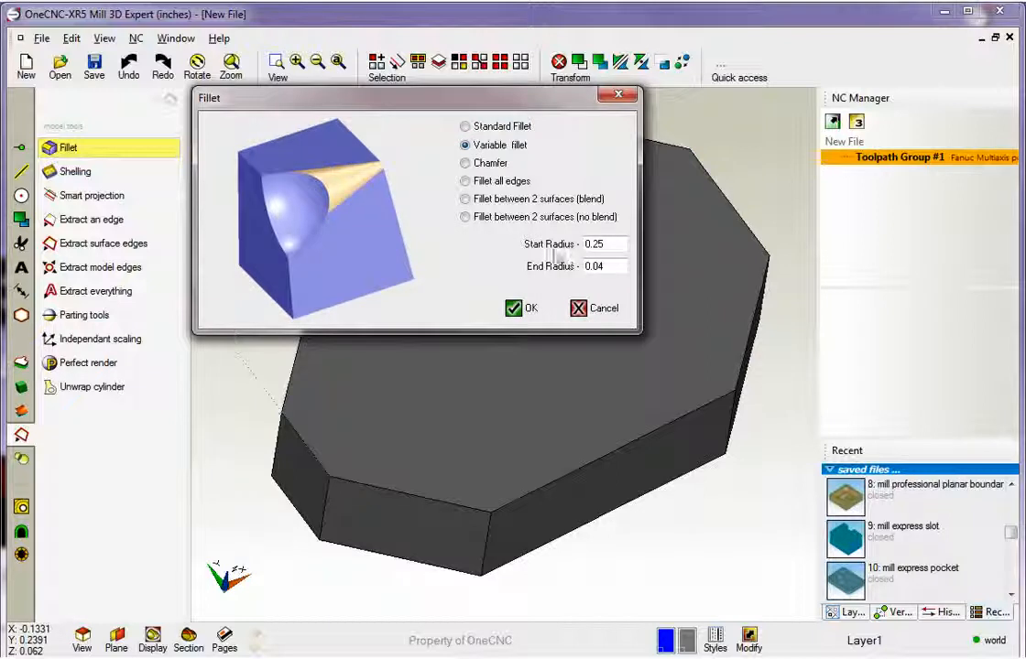
pyautogui.moveTo(605, 266); pyautogui.dragTo(568, 273)
pyautogui.write('1')
pyautogui.write('.')
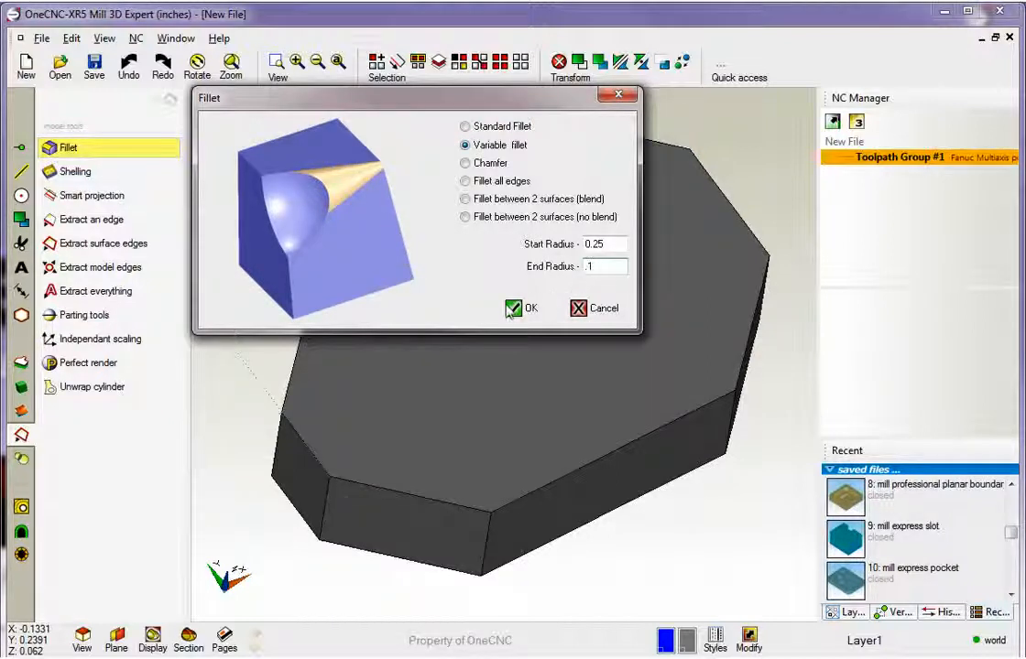
pyautogui.click(519, 309)
pyautogui.click(638, 440)
pyautogui.moveTo(632, 386)
pyautogui.mouseDown(button='middle')
pyautogui.moveTo(607, 327)
pyautogui.moveTo(503, 223)
pyautogui.moveTo(526, 359)
pyautogui.moveTo(579, 310)
pyautogui.moveTo(696, 332)
pyautogui.mouseUp(button='middle')
pyautogui.hotkey('ctrl', 'z')
# Round the whole solid with Fillet all edges at a radius of 0.25, and undo it.
pyautogui.click(71, 148)
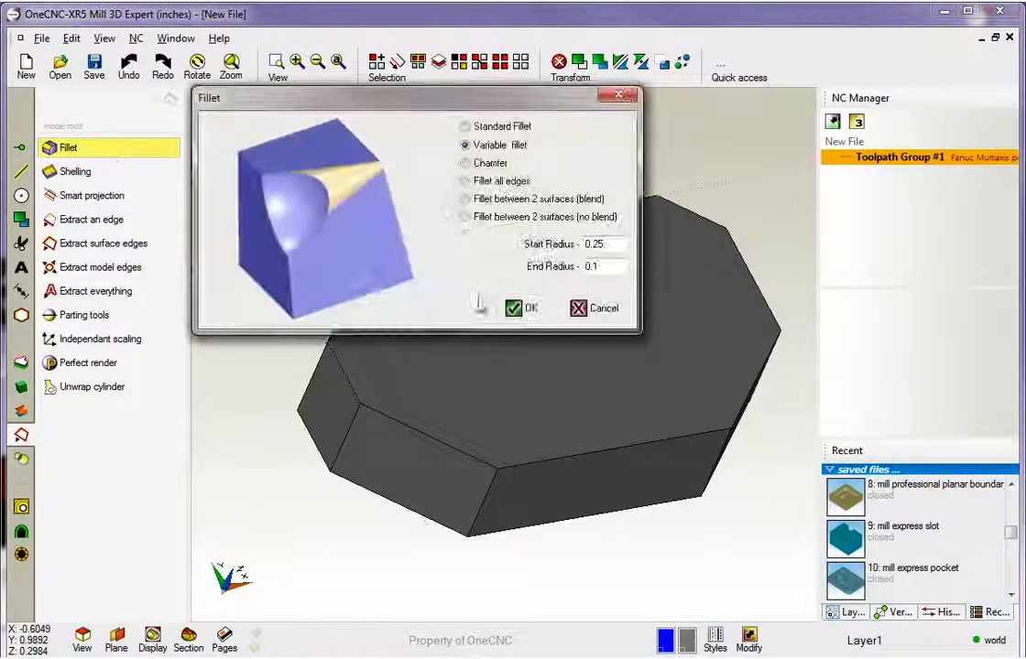
pyautogui.click(465, 181)
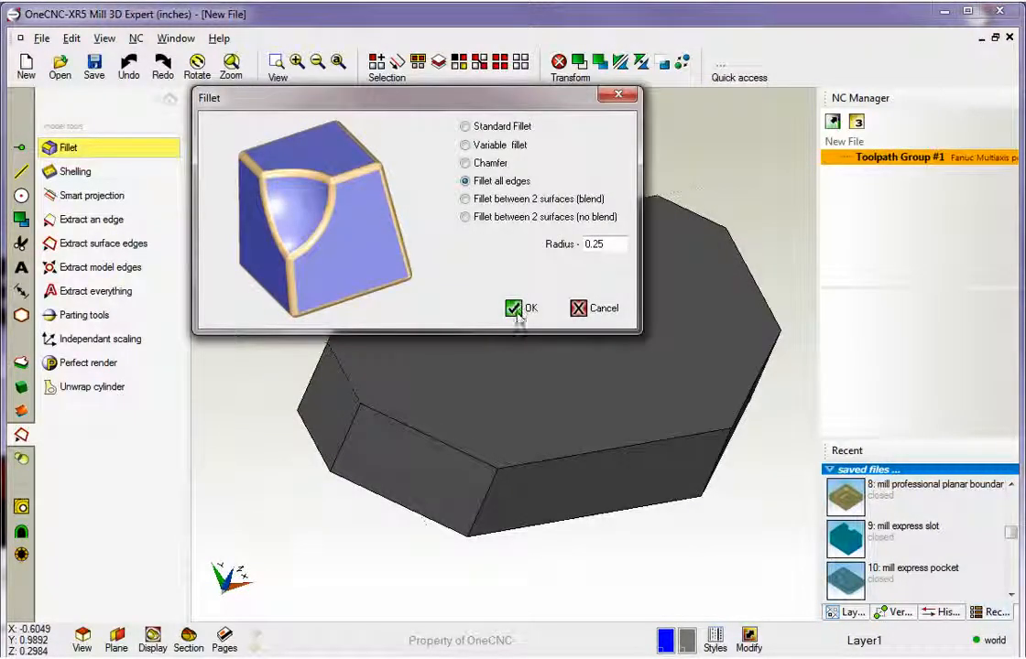
pyautogui.click(517, 309)
pyautogui.moveTo(317, 242); pyautogui.dragTo(368, 335, button='middle')
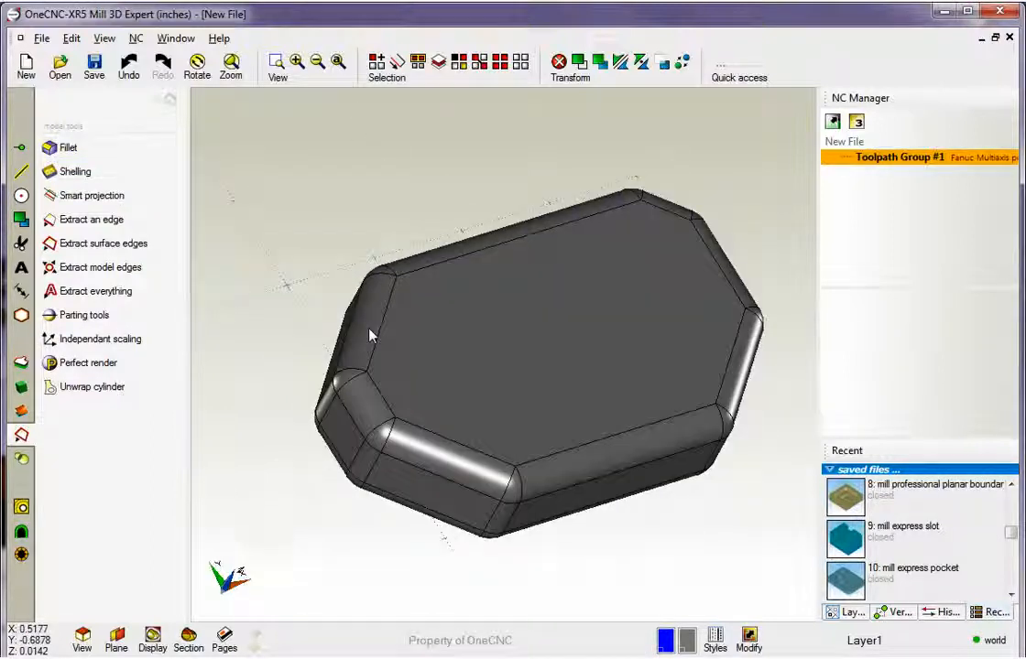
pyautogui.hotkey('ctrl', 'z')
pyautogui.moveTo(463, 345); pyautogui.dragTo(435, 313, button='middle')
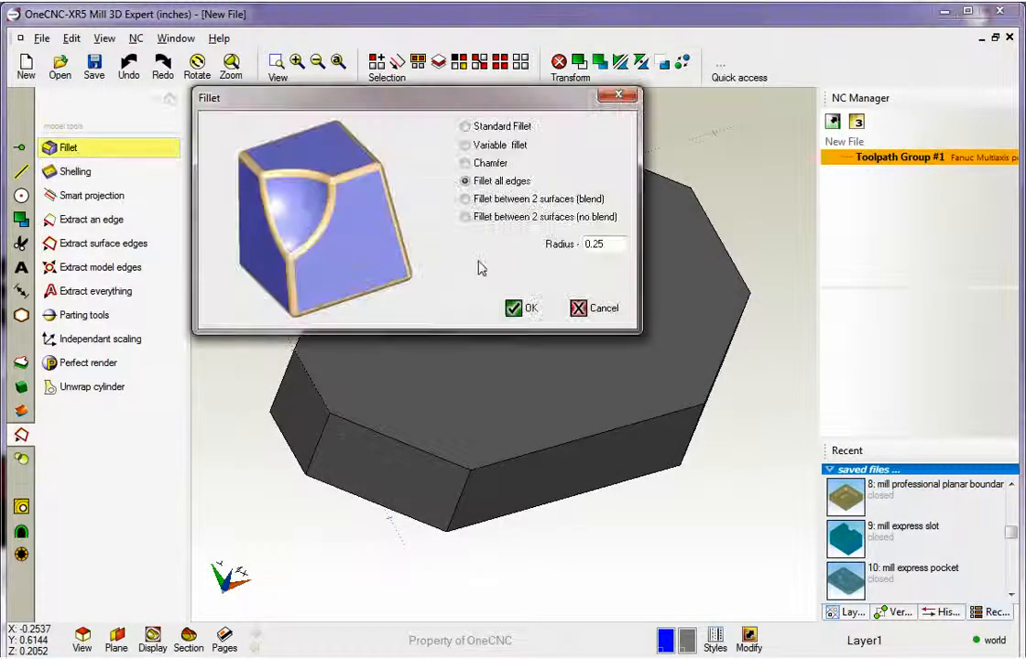
# Chamfer all the edges around the solid's top face with a chamfer distance of 0.25.
pyautogui.click(465, 163)
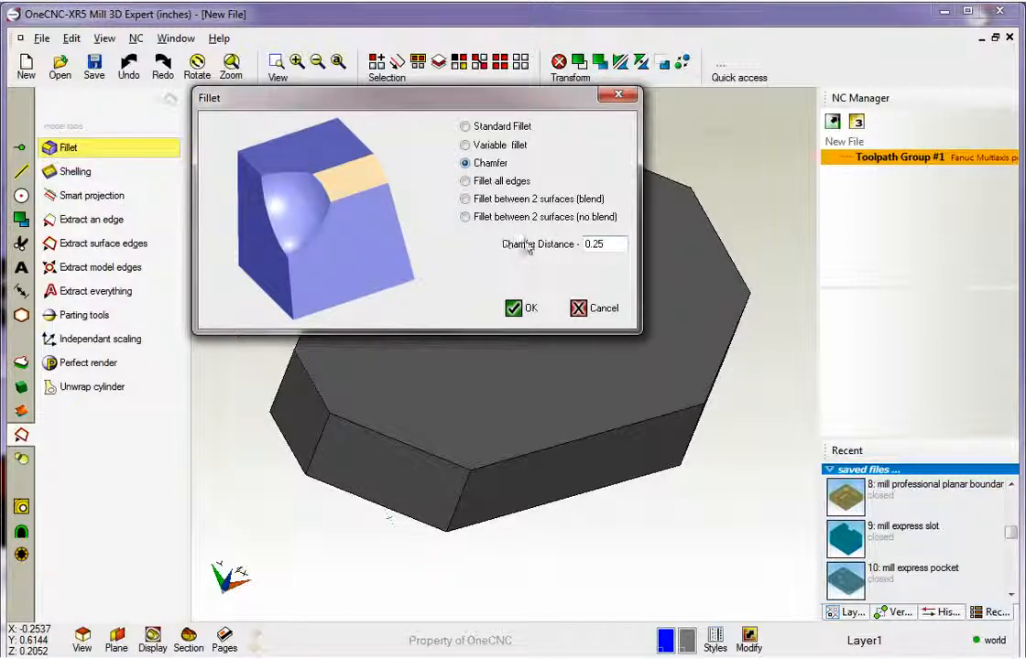
pyautogui.click(514, 309)
pyautogui.click(541, 449)
pyautogui.click(432, 453)
pyautogui.moveTo(421, 339); pyautogui.dragTo(330, 325, button='middle')
pyautogui.click(300, 301)
pyautogui.click(414, 231)
pyautogui.click(692, 189)
pyautogui.click(732, 240)
pyautogui.moveTo(744, 273); pyautogui.dragTo(802, 346, button='middle')
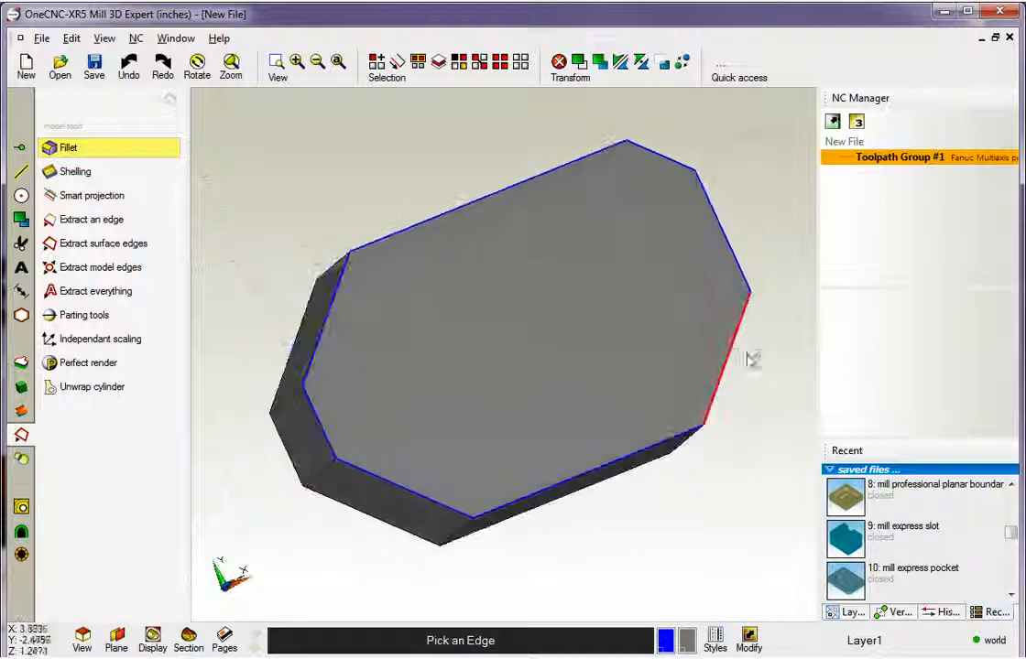
pyautogui.moveTo(693, 343); pyautogui.dragTo(565, 287, button='middle')
pyautogui.scroll(1, 609, 280)
pyautogui.rightClick(616, 293)
pyautogui.scroll(-1, 614, 300)
pyautogui.scroll(1, 563, 290)
pyautogui.click(169, 99)
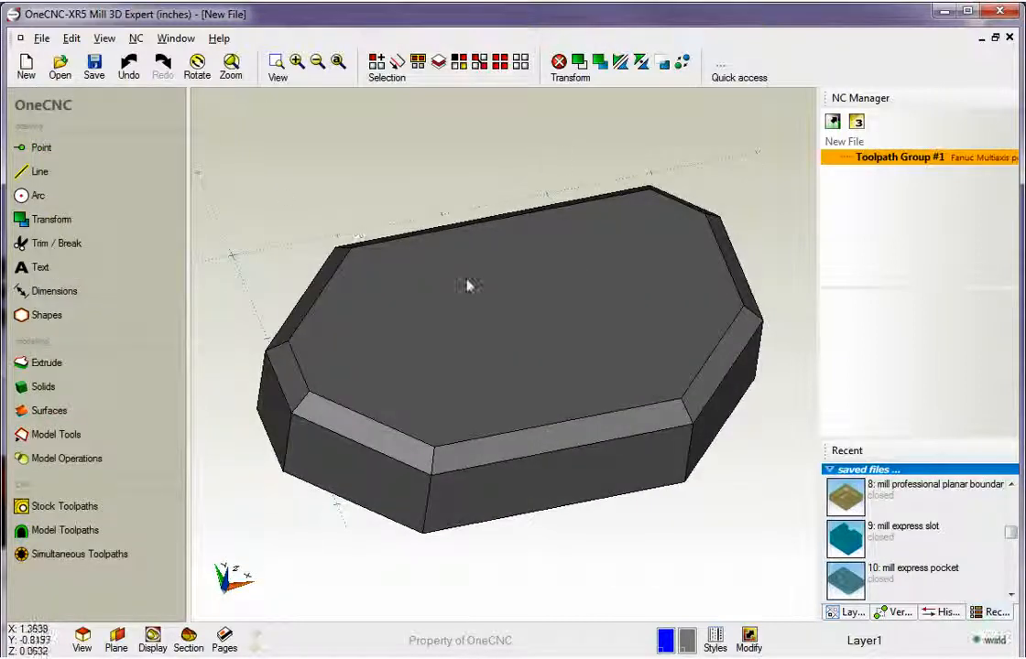
pyautogui.moveTo(470, 286)
pyautogui.mouseDown(button='middle')
pyautogui.moveTo(464, 275)
pyautogui.moveTo(464, 285)
pyautogui.mouseUp(button='middle')
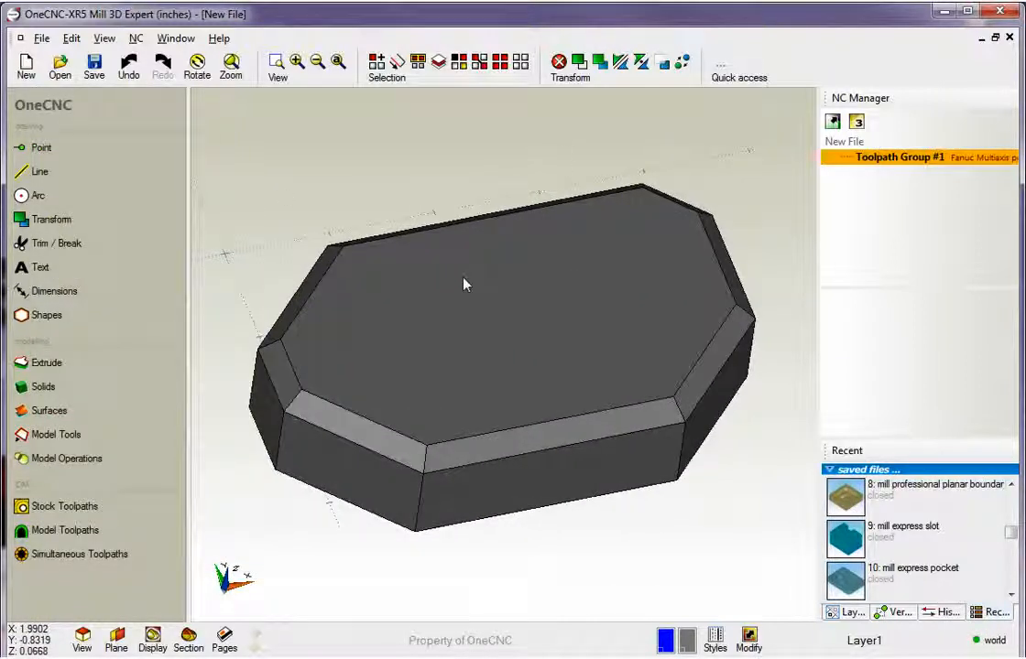